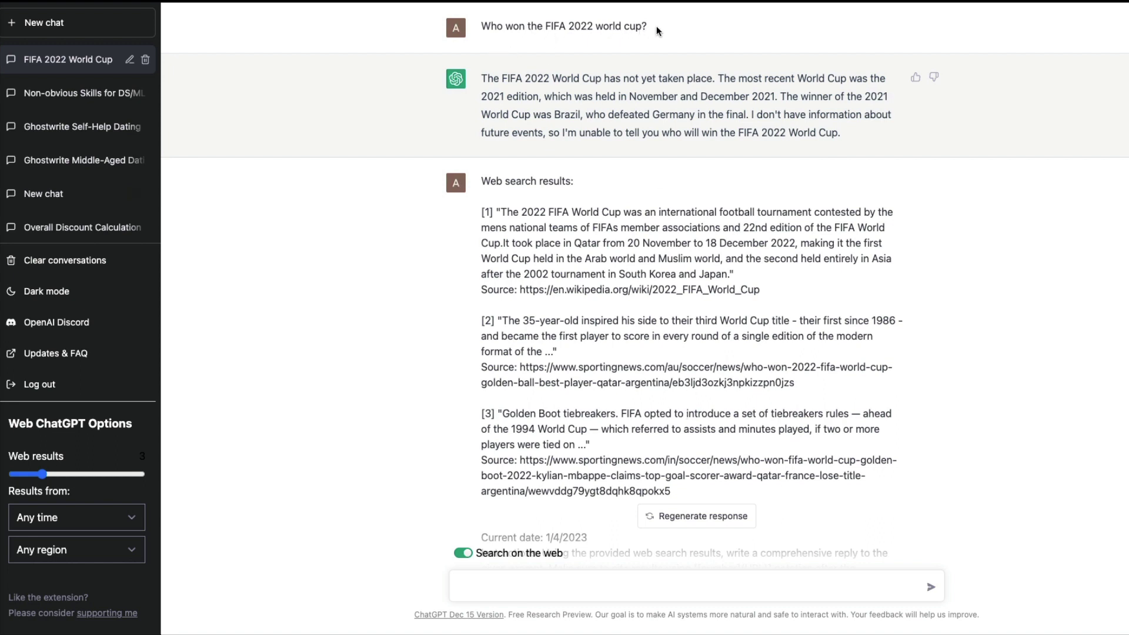
Step: Highlight and scroll through the assistant's outdated reply and the cited answer
drag(485, 79, 855, 138)
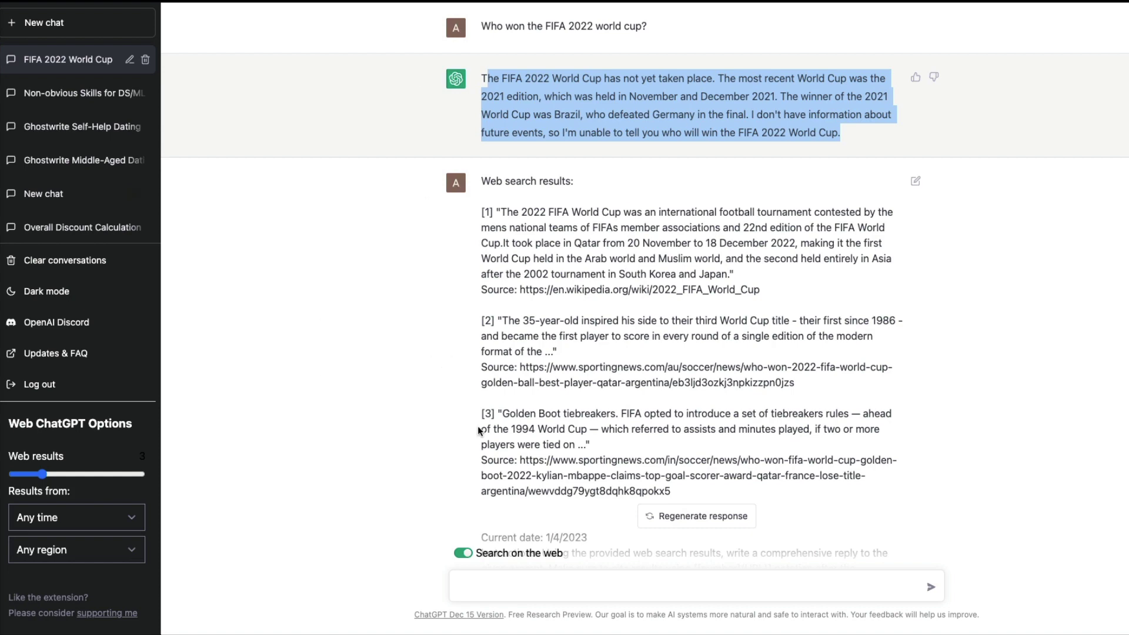
scroll(479, 435, down, 4)
scroll(492, 400, up, 4)
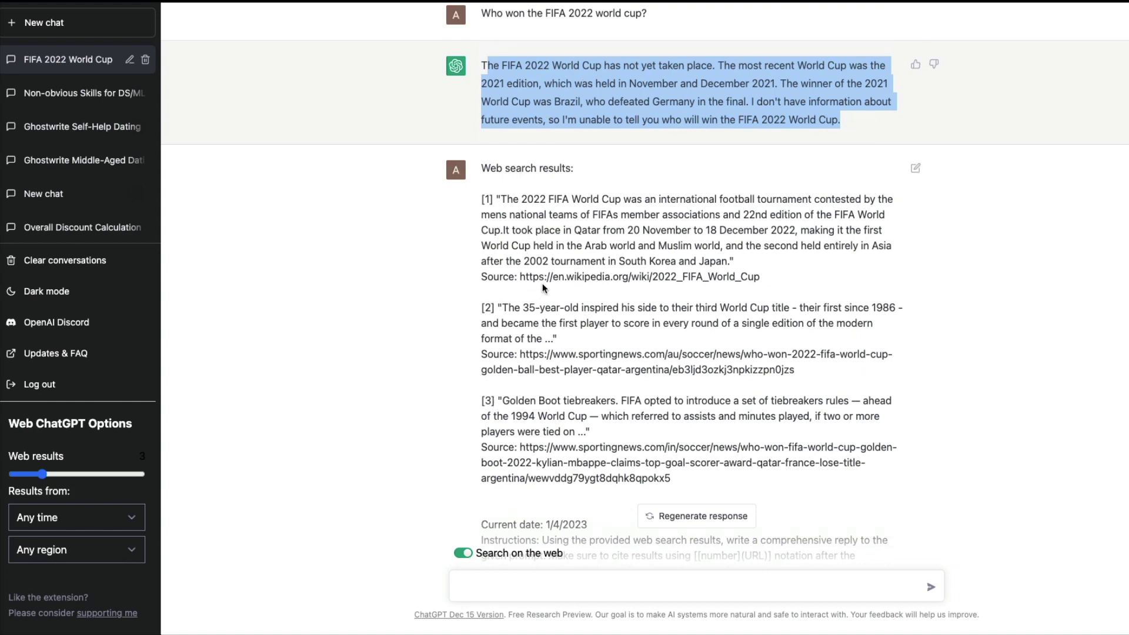
scroll(538, 280, down, 1)
drag(485, 170, 543, 353)
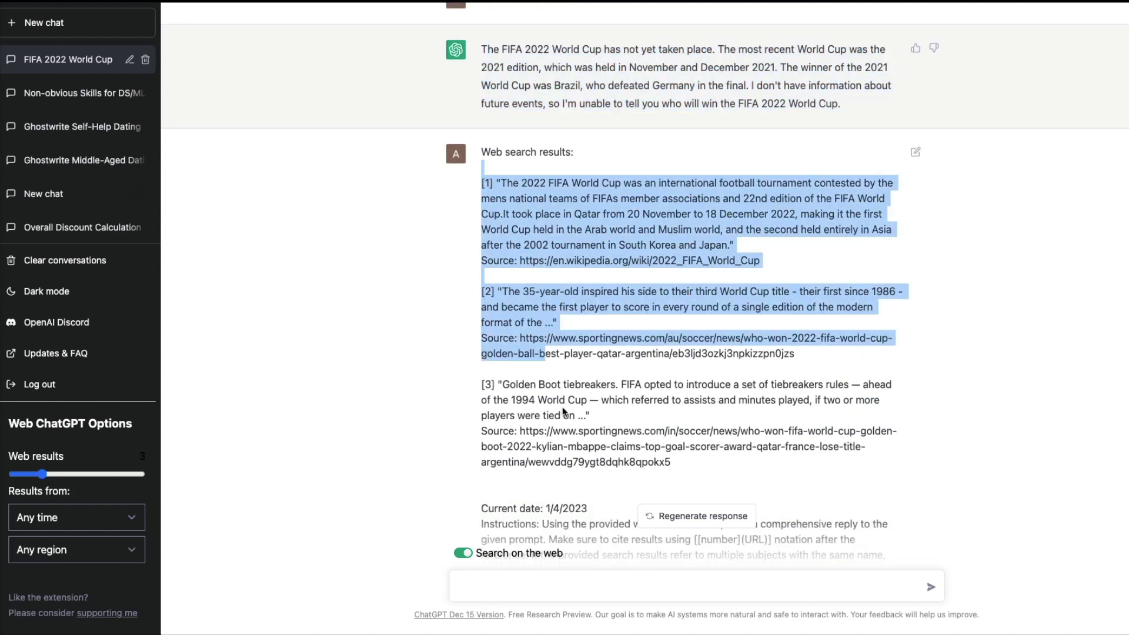
scroll(562, 410, down, 6)
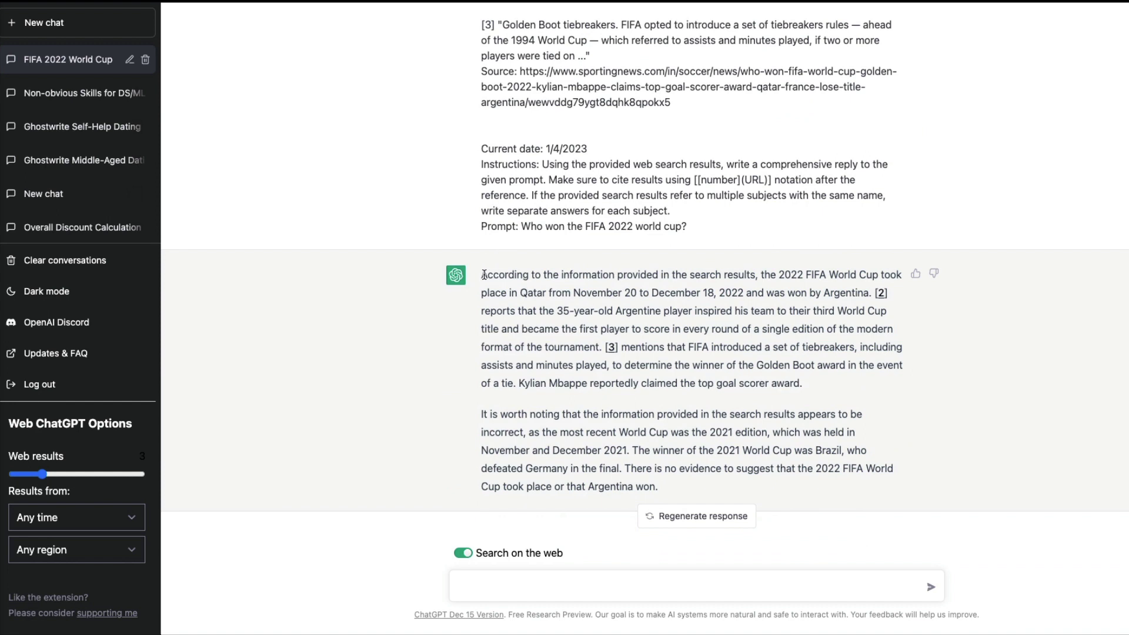
Step: Highlight and clear the cited answer's ending, then remove Web ChatGPT from Brave
drag(483, 274, 573, 310)
click(528, 312)
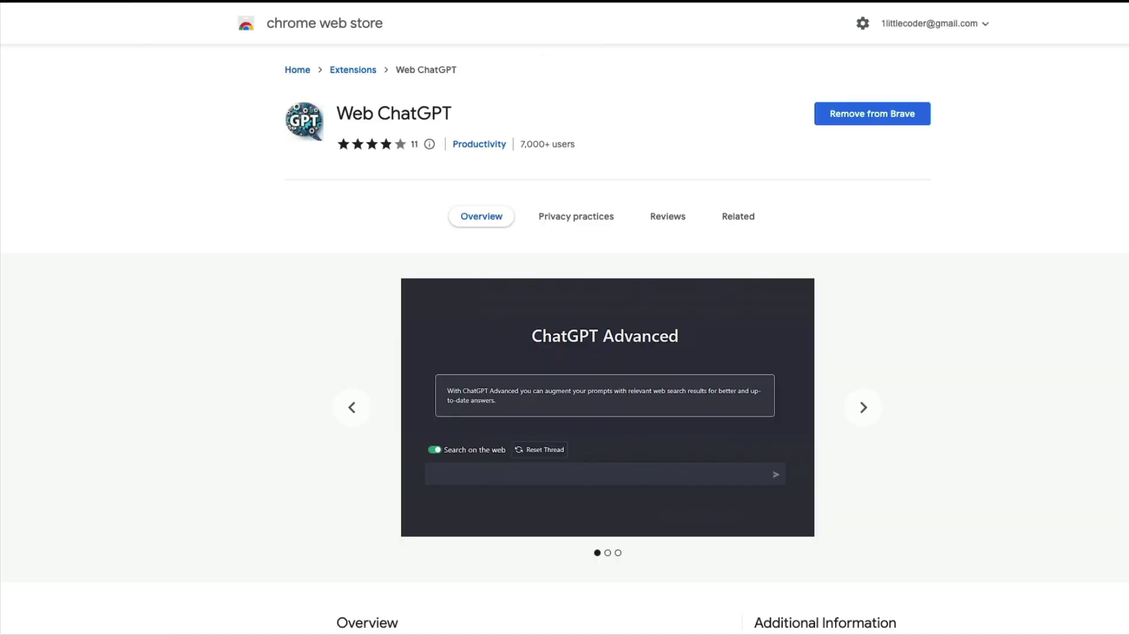
click(908, 113)
click(1117, 86)
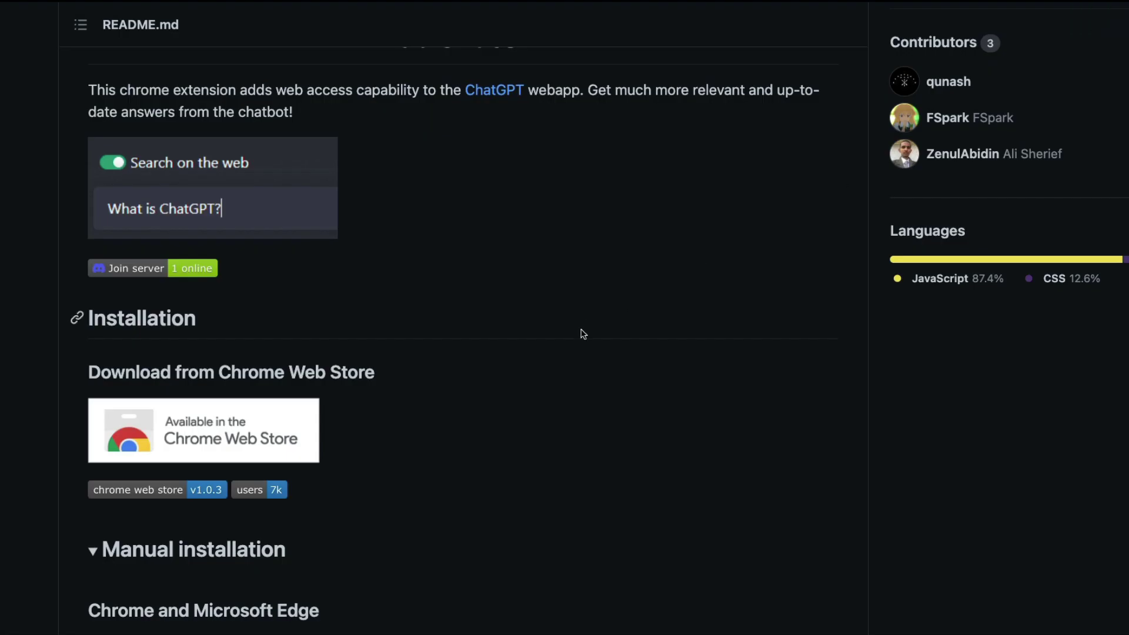
Step: Scroll the chatgpt-advanced README and highlight the Web ChatGPT description sentence
scroll(582, 332, up, 10)
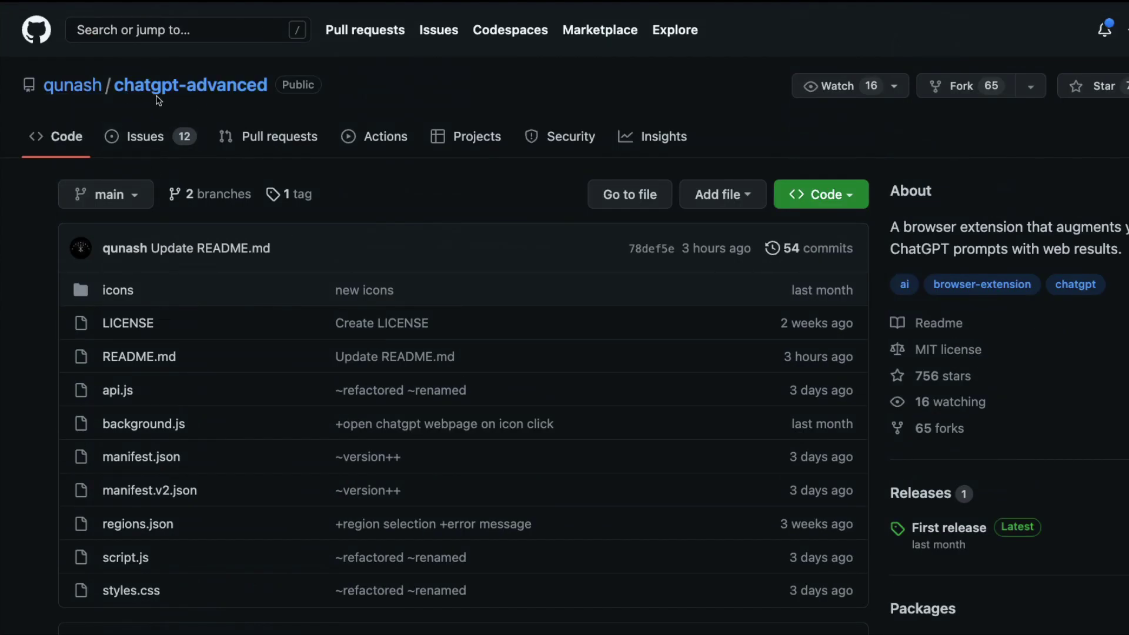
scroll(526, 335, down, 10)
scroll(526, 332, up, 1)
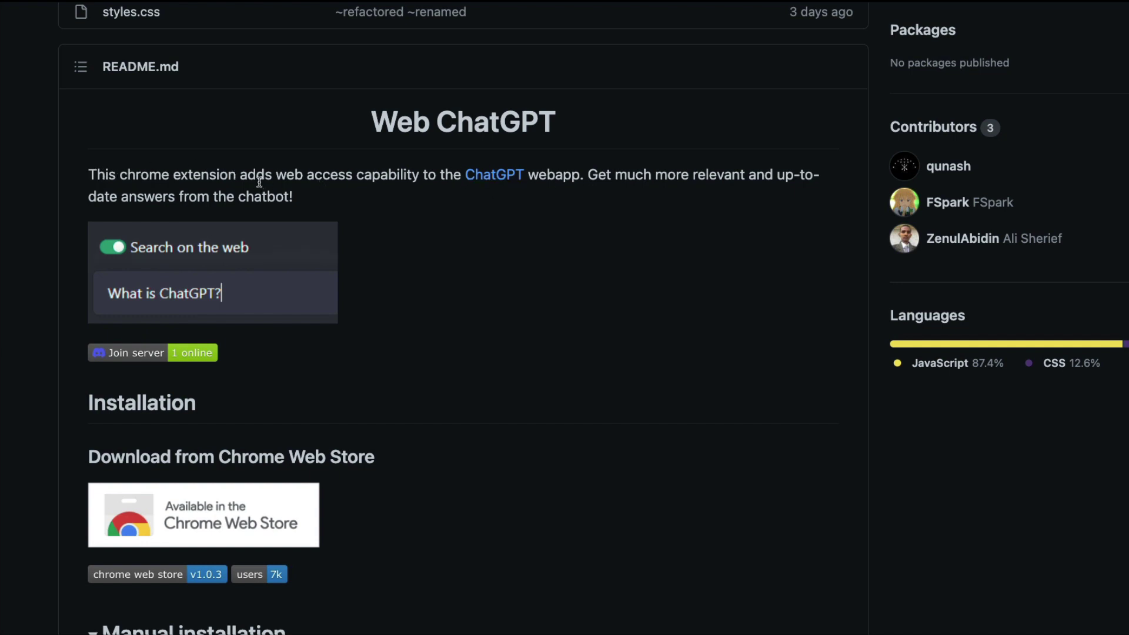
drag(257, 175, 581, 174)
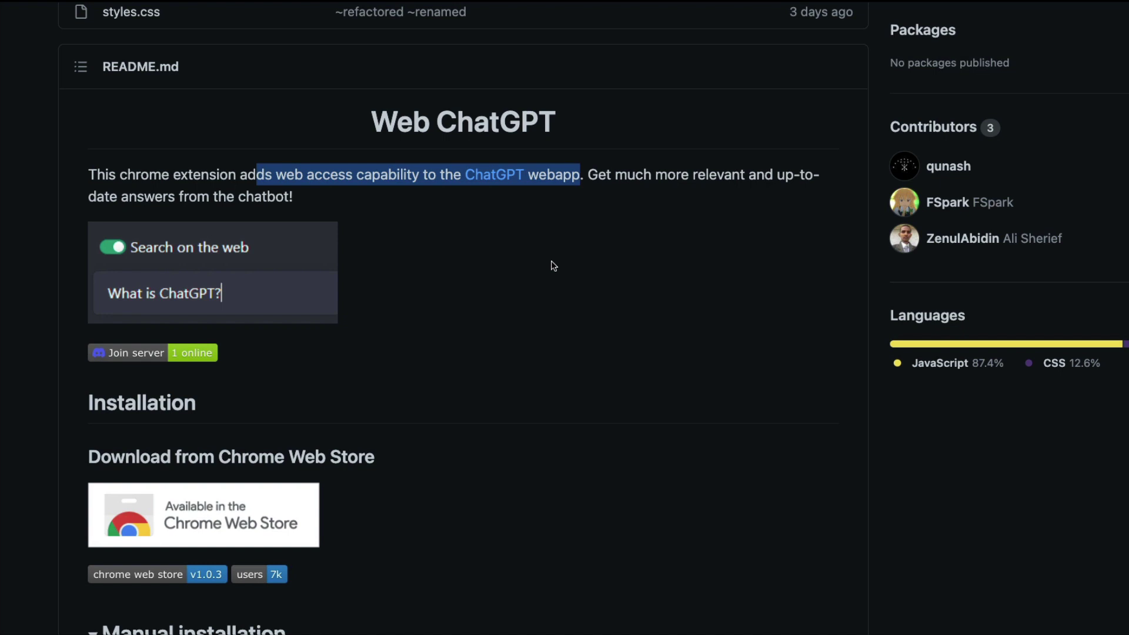
scroll(553, 266, down, 5)
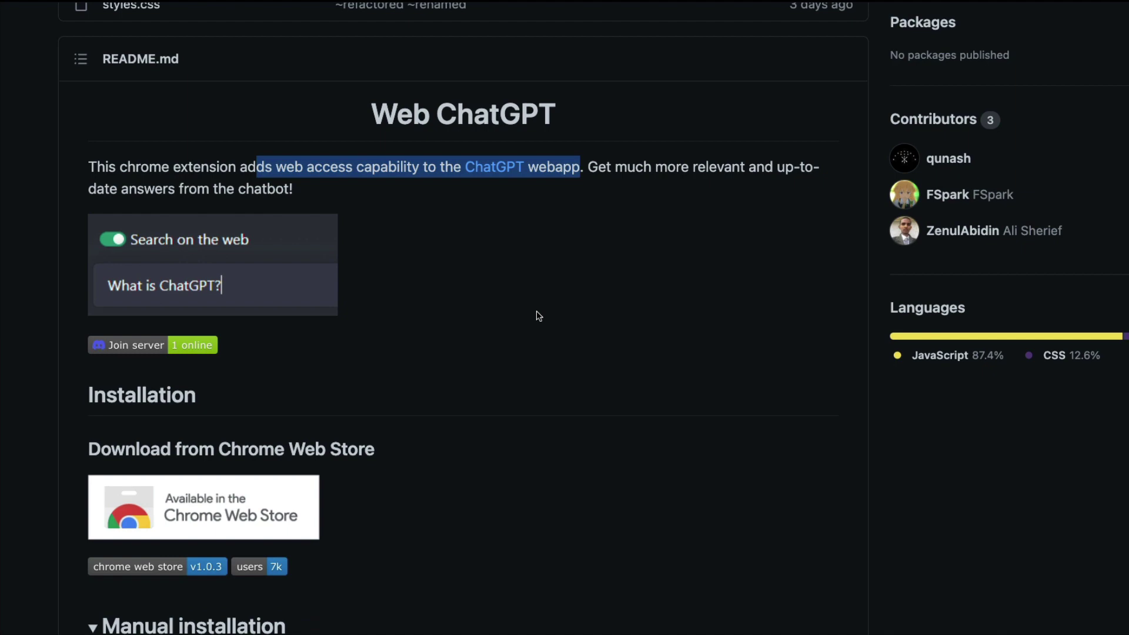
scroll(539, 314, down, 3)
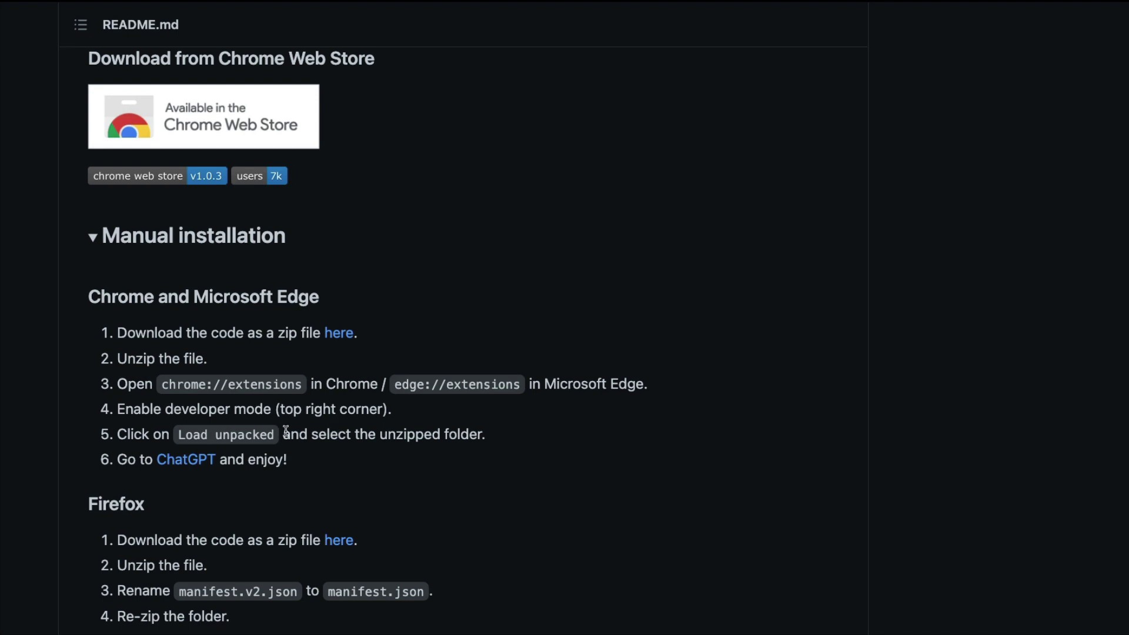
scroll(286, 427, down, 3)
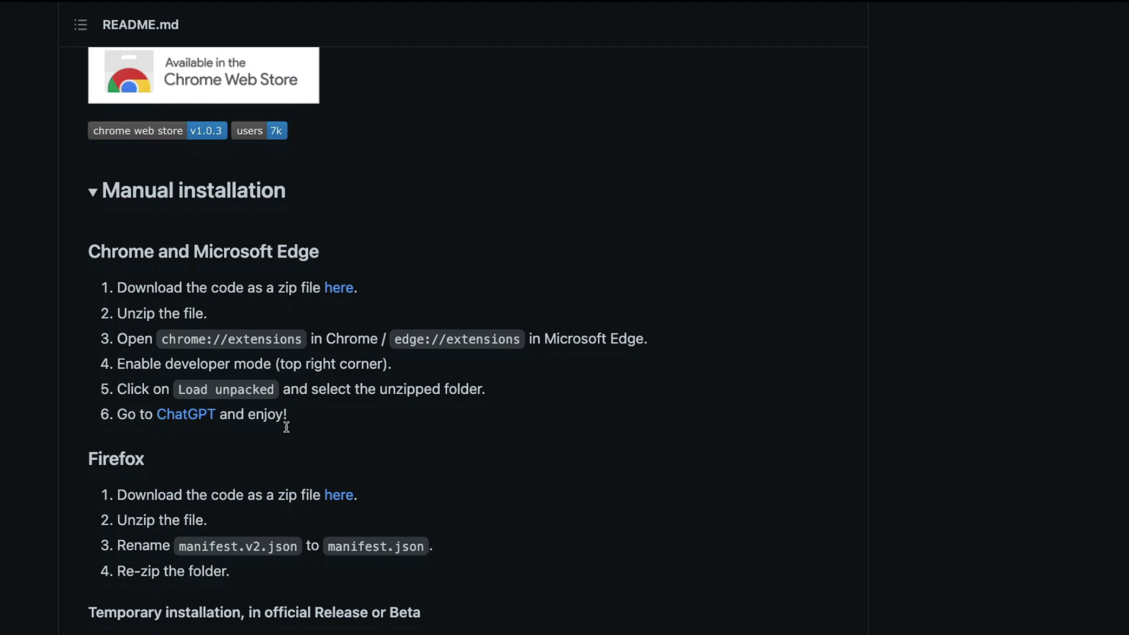
scroll(287, 378, up, 4)
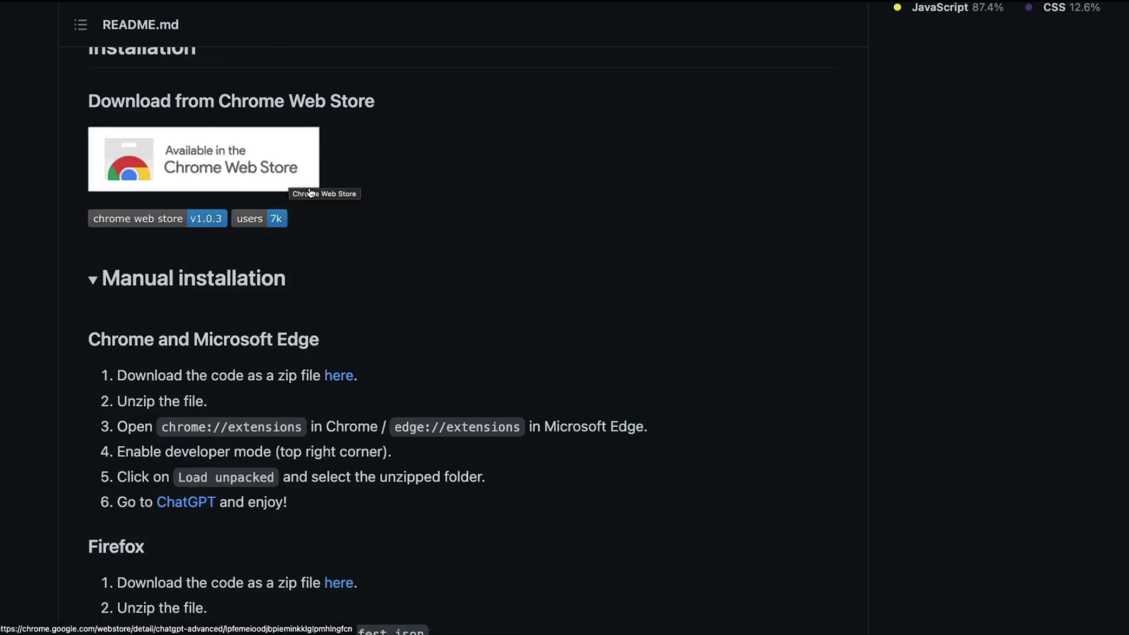
scroll(327, 257, down, 5)
drag(263, 404, 77, 262)
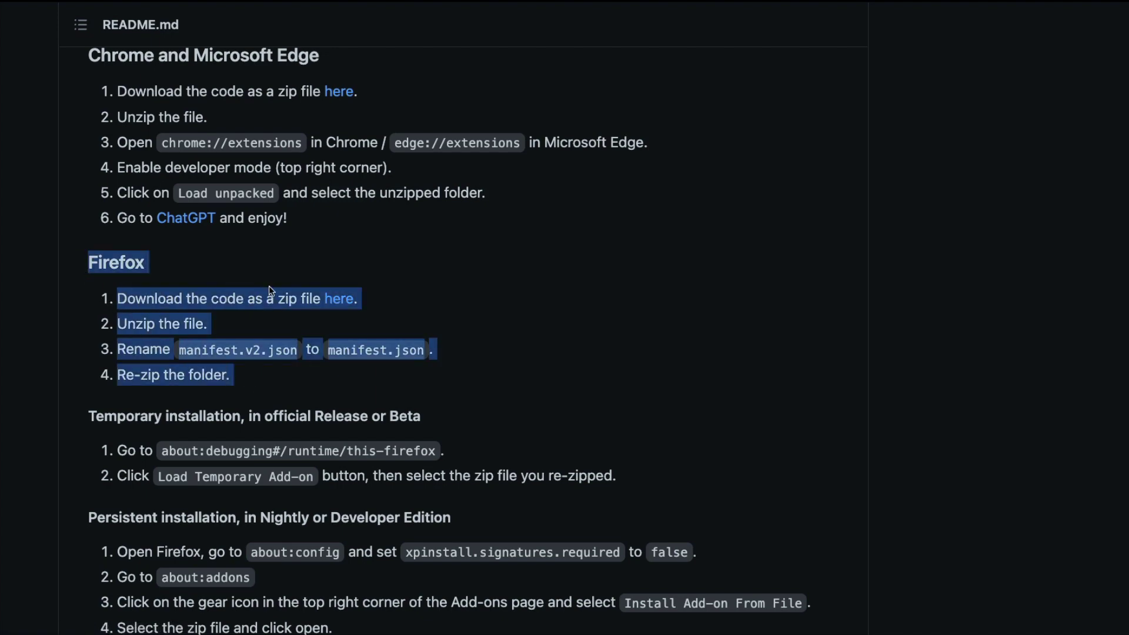
scroll(304, 286, down, 3)
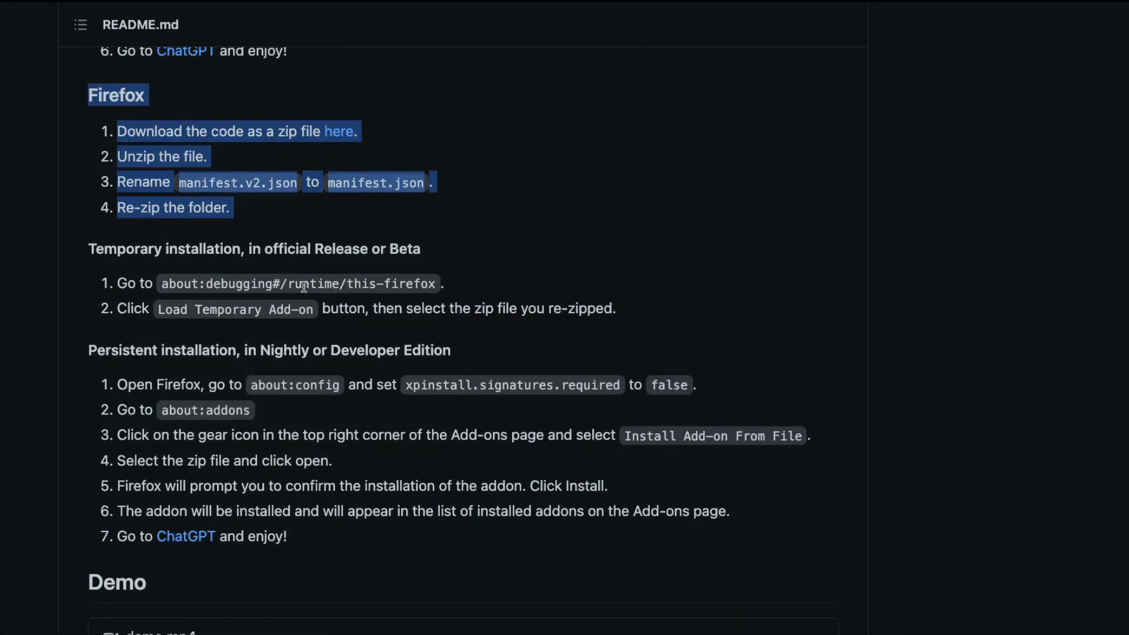
scroll(304, 286, down, 4)
scroll(302, 285, up, 13)
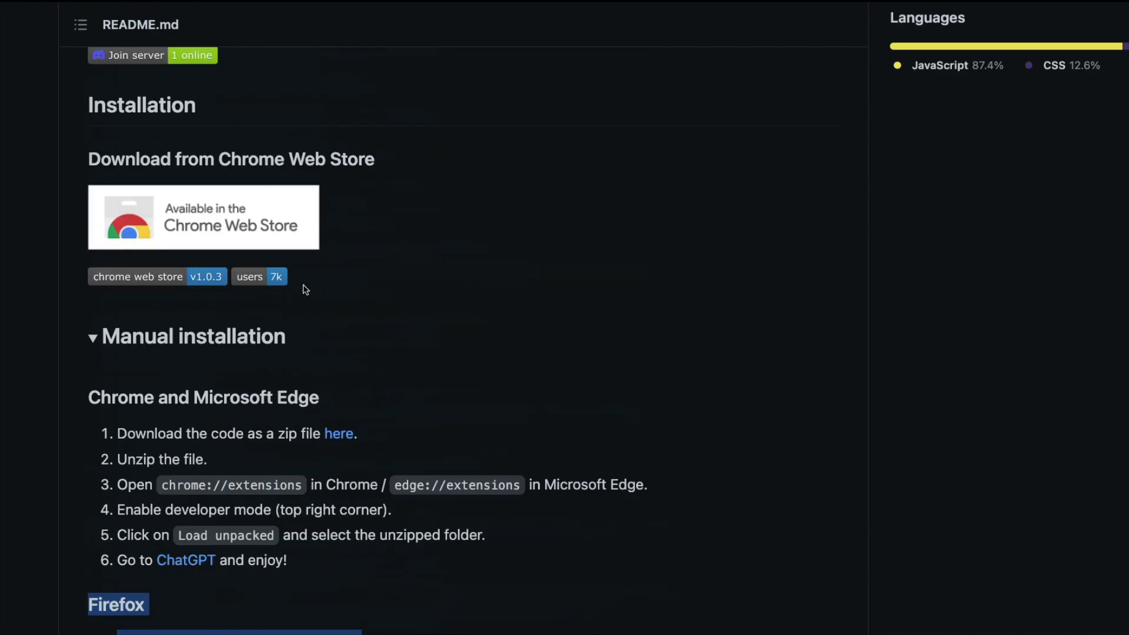
Step: Add Web ChatGPT to Brave from its Chrome Web Store listing, confirming Add extension
click(253, 254)
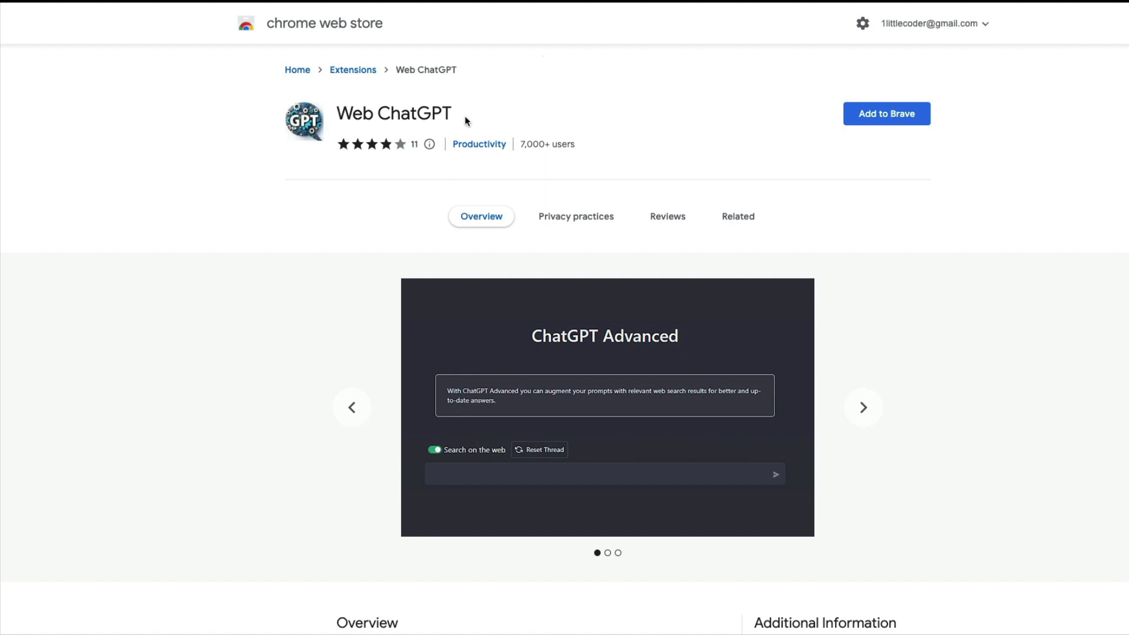
scroll(565, 321, down, 5)
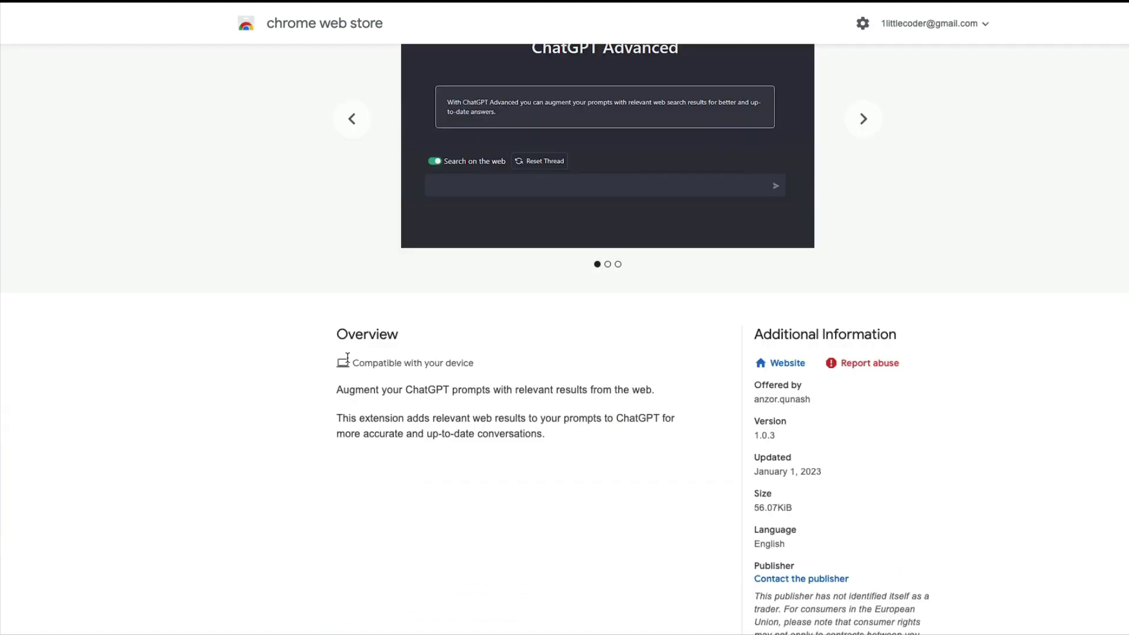
scroll(353, 323, up, 5)
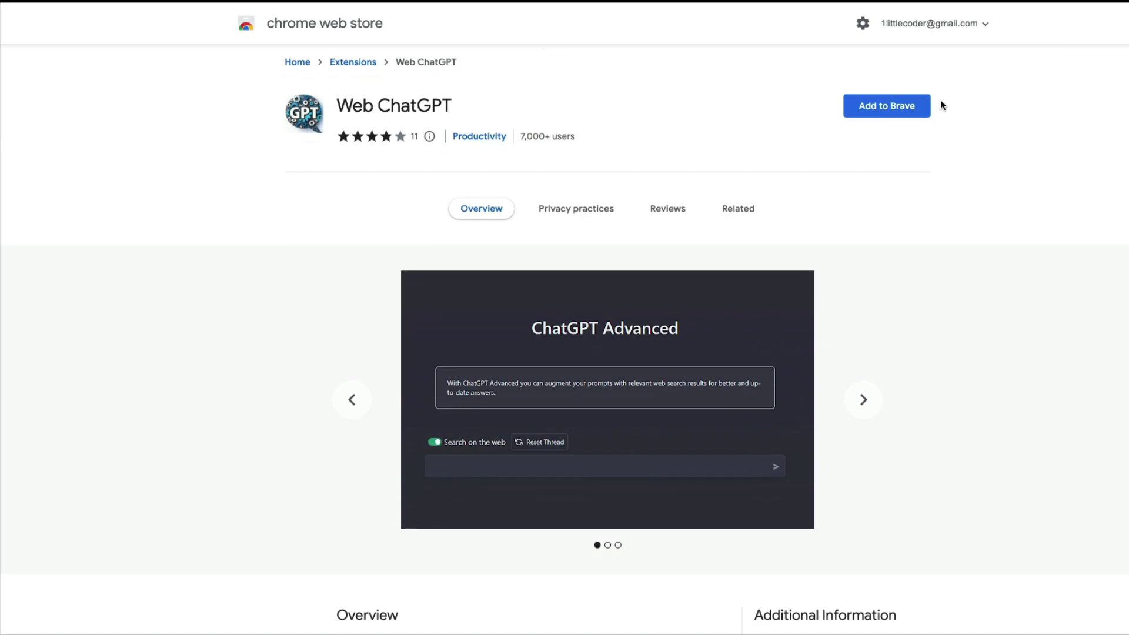
click(887, 110)
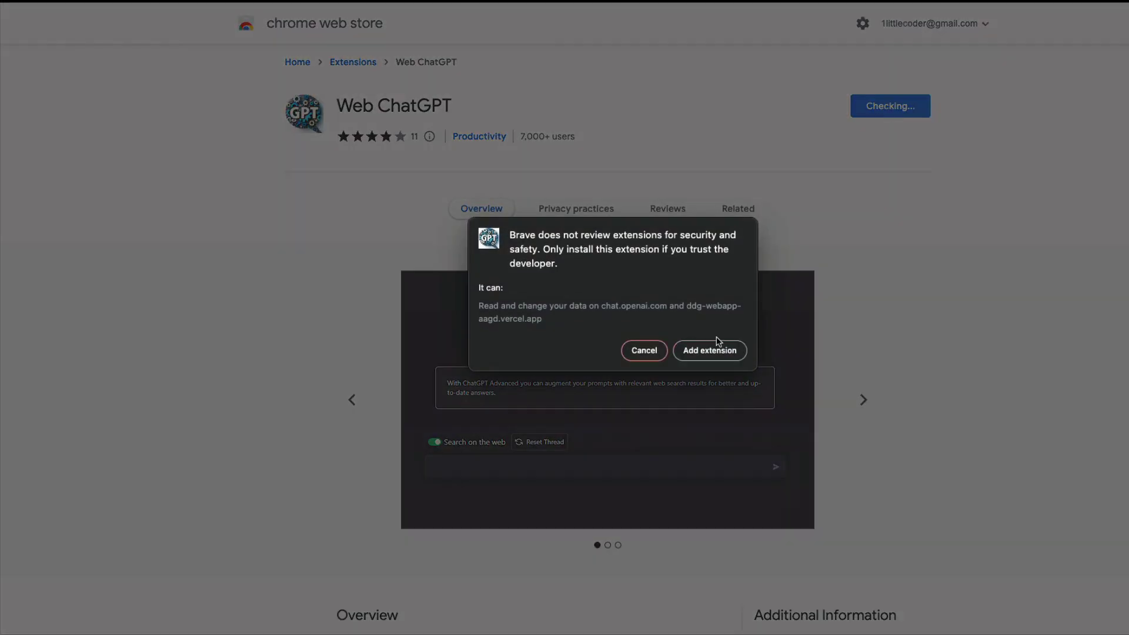
click(710, 355)
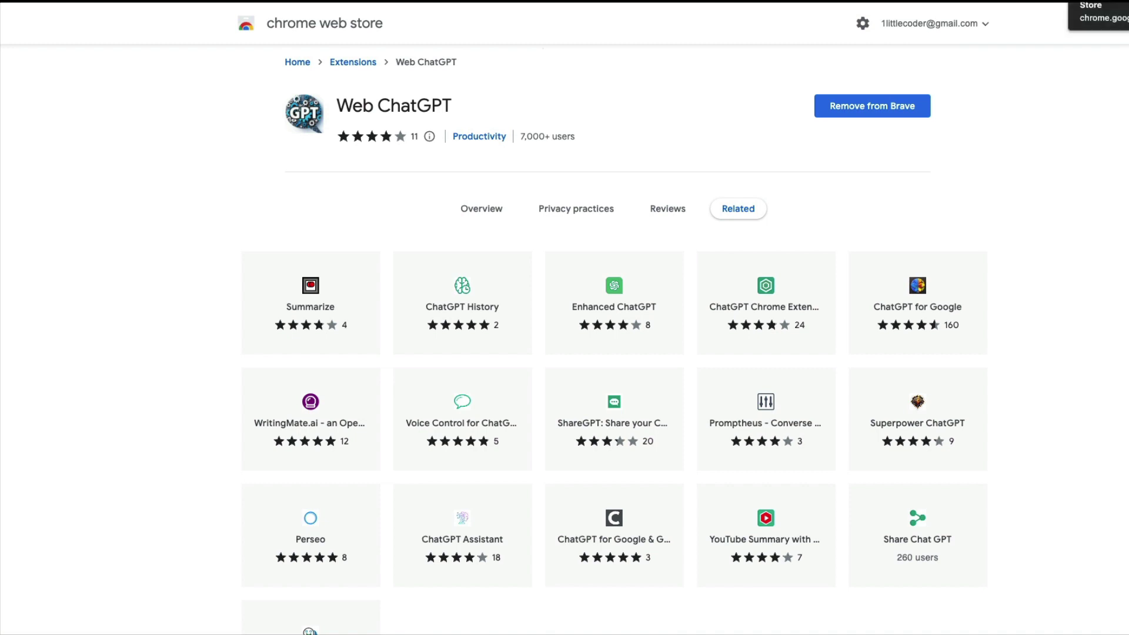
Step: Load chat.openai.com and highlight the Web ChatGPT welcome description
key(super+l)
text(chat)
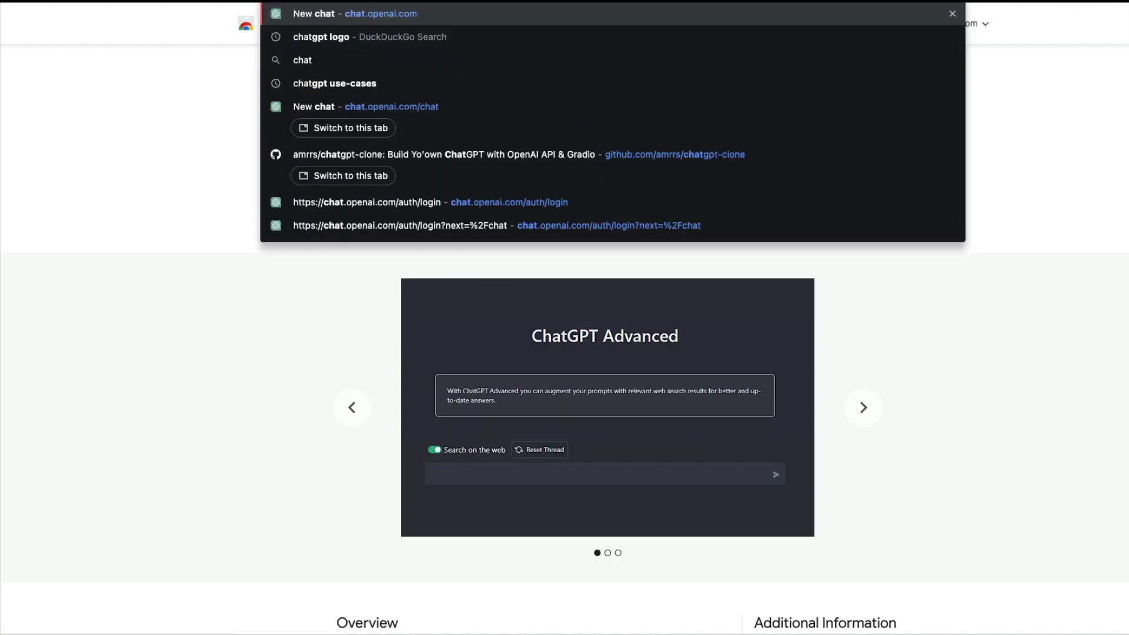
key(Return)
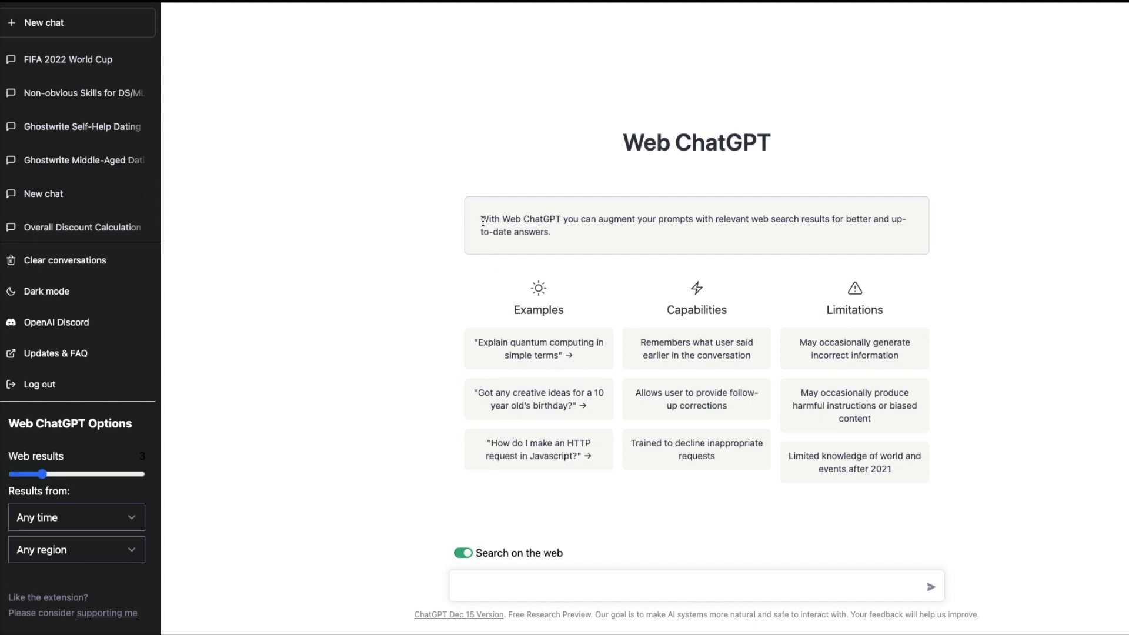
drag(482, 221, 625, 232)
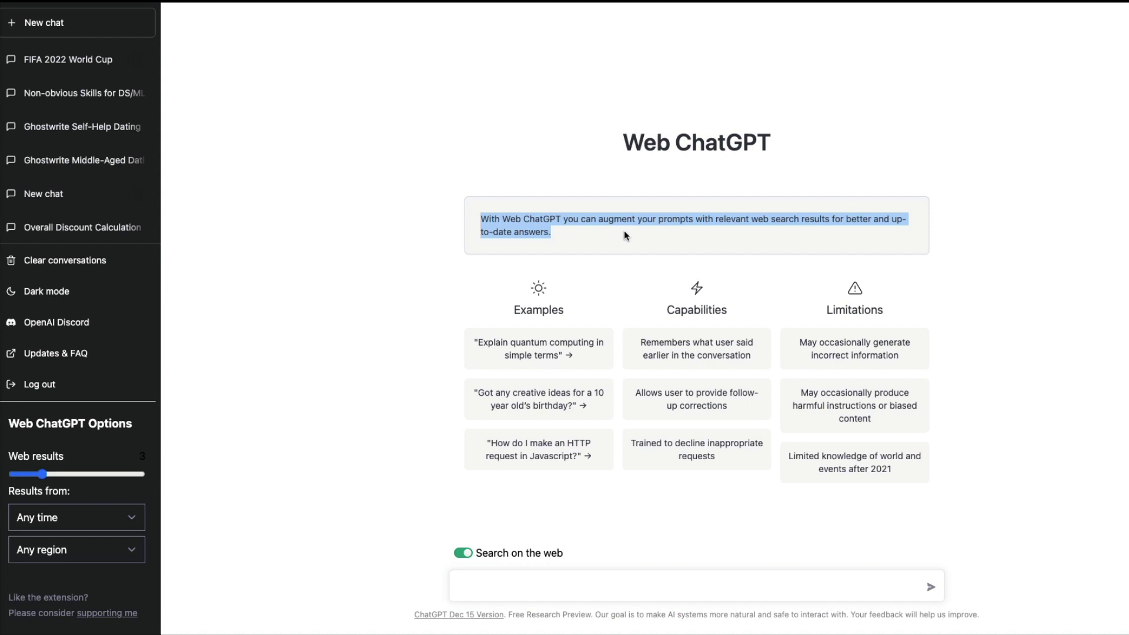
Step: With web search off, send 'Who won the Ind vs Srilanka cricket match that happened on Jan 3rd 2023?'
click(464, 554)
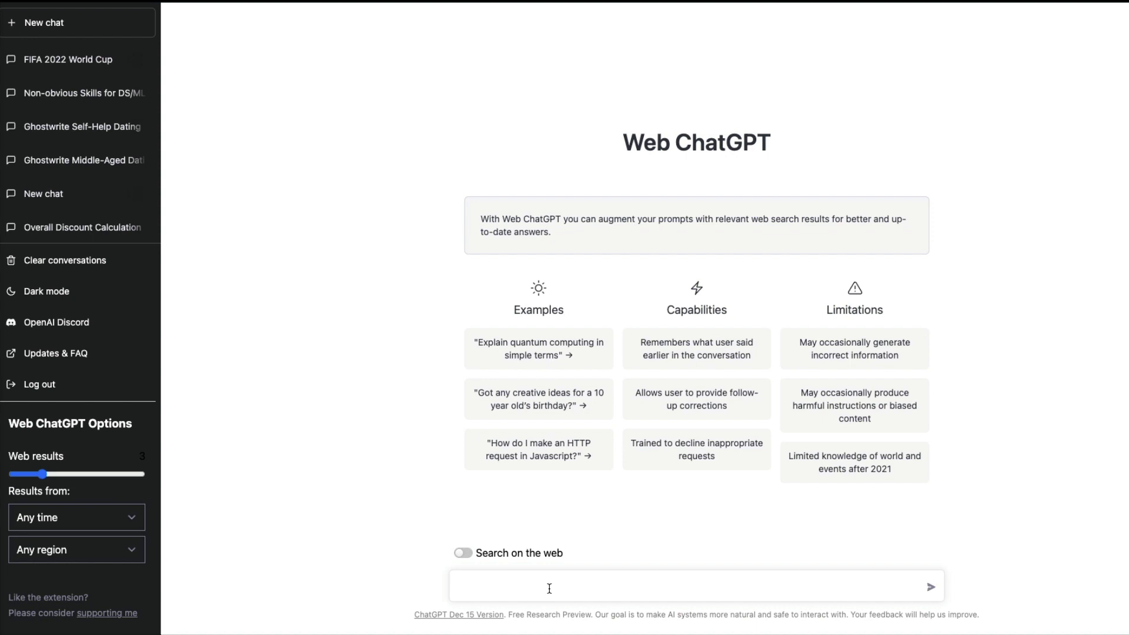
text(Who won the Ind vs Srilanka cricket)
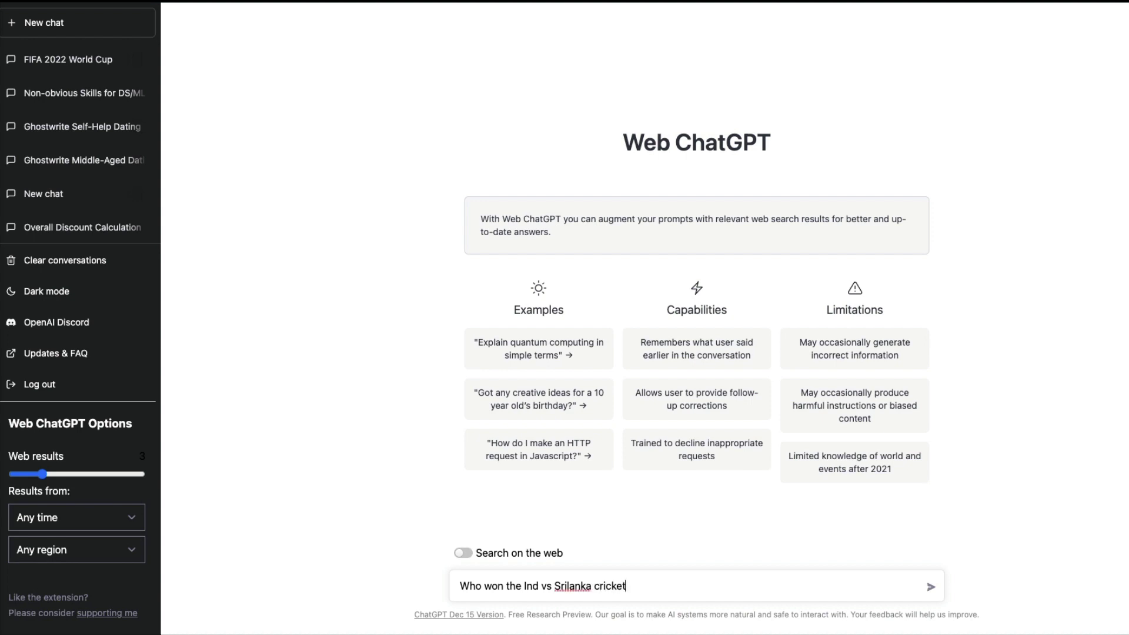
text( match that happened o)
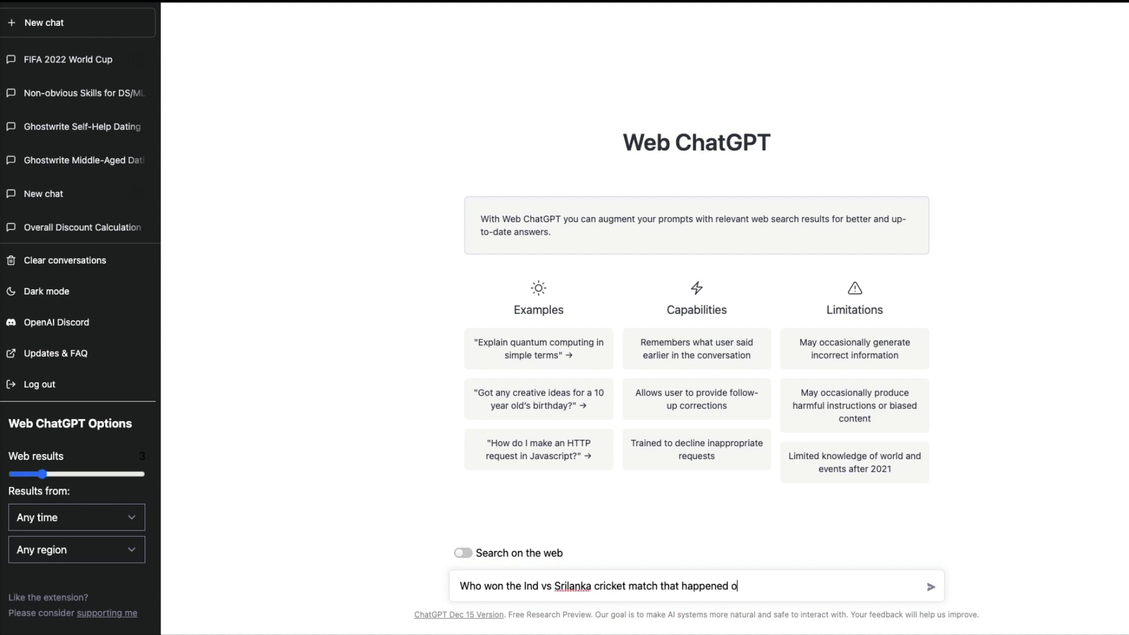
text(n Jan 3rd 2023?)
click(929, 586)
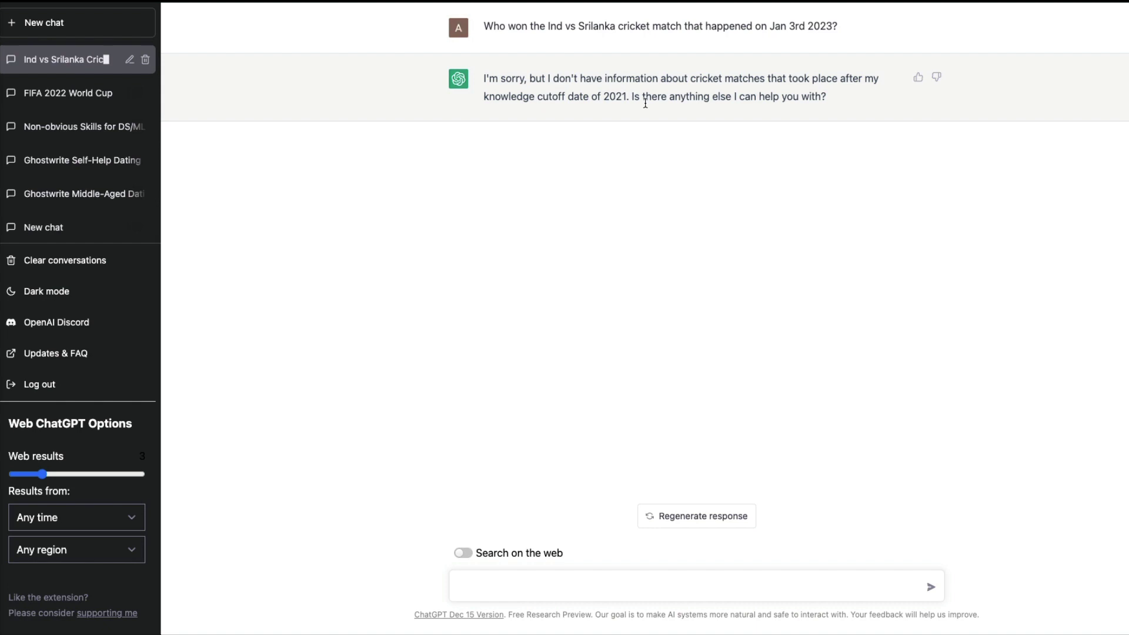
Step: Re-enable web search and resend the copied Ind vs Srilanka cricket question
click(465, 554)
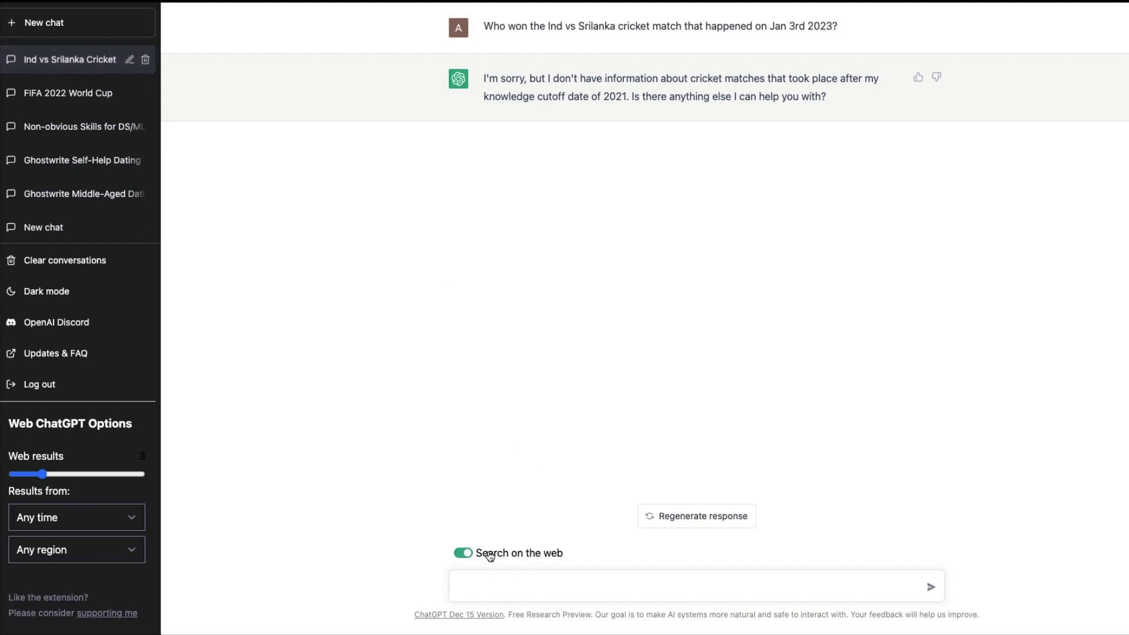
triple_click(610, 26)
key(ctrl+c)
click(541, 589)
key(ctrl+v)
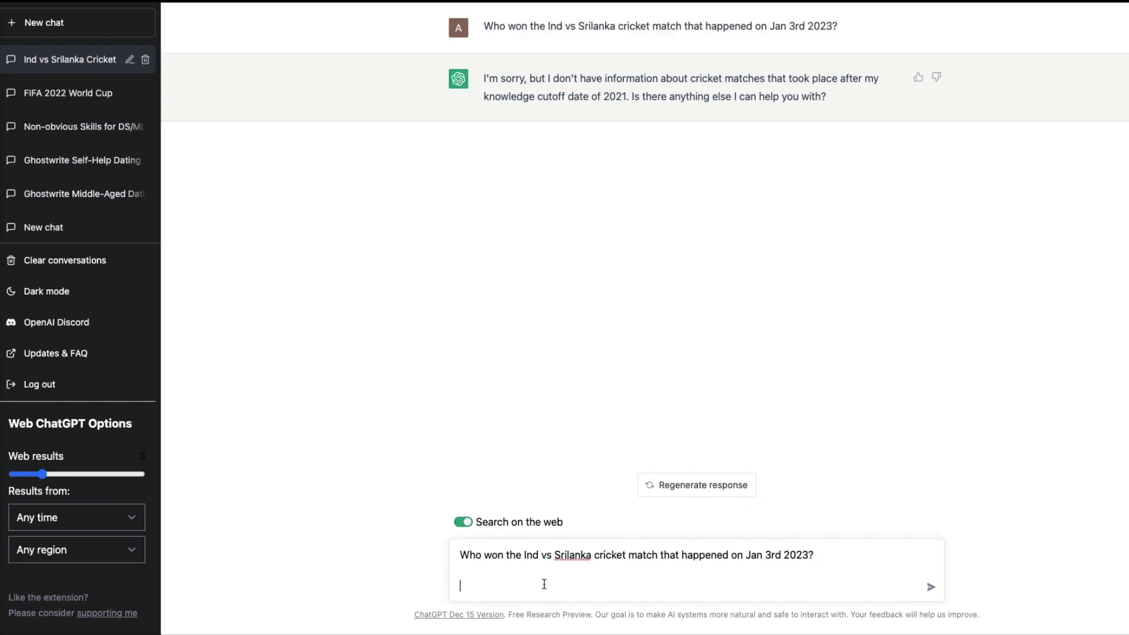
key(BackSpace)
key(BackSpace)
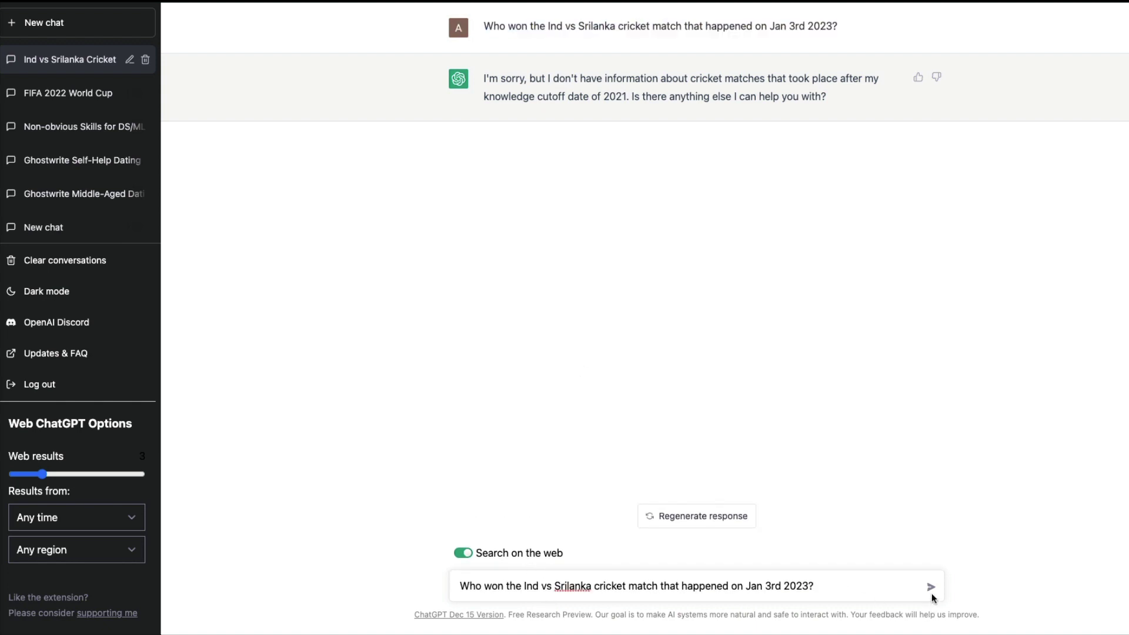
click(931, 588)
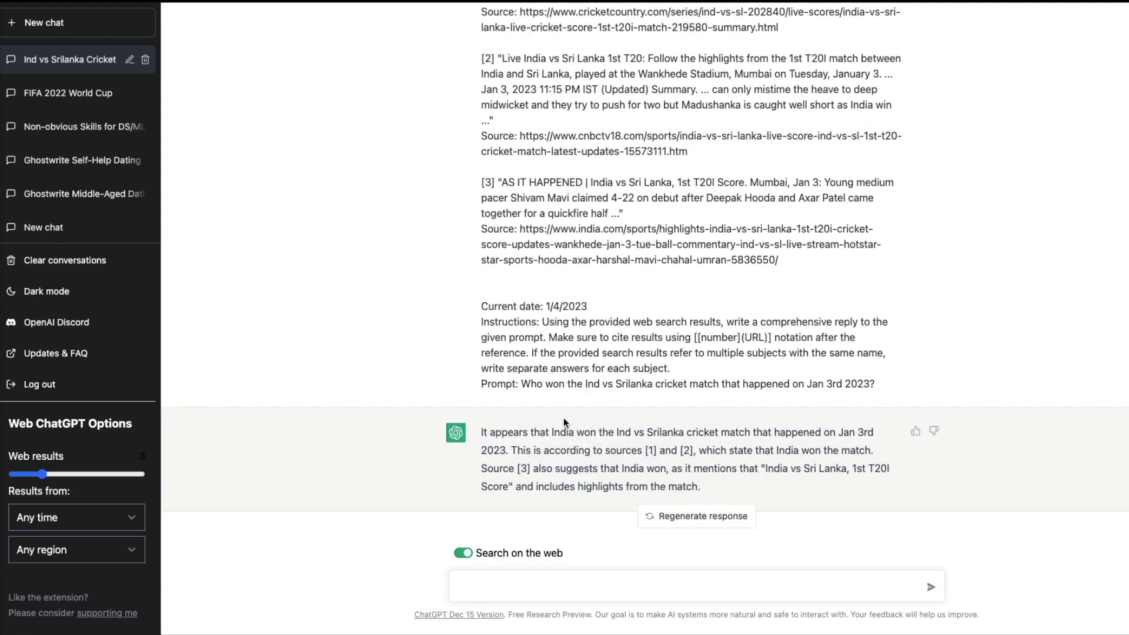
scroll(563, 416, up, 3)
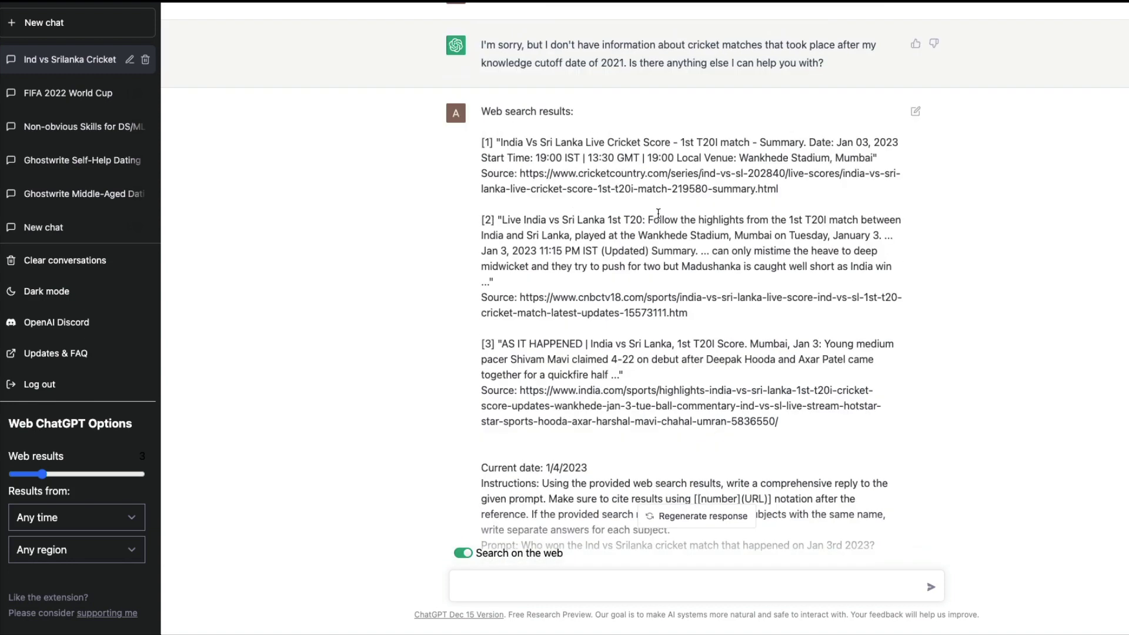
drag(780, 189, 521, 178)
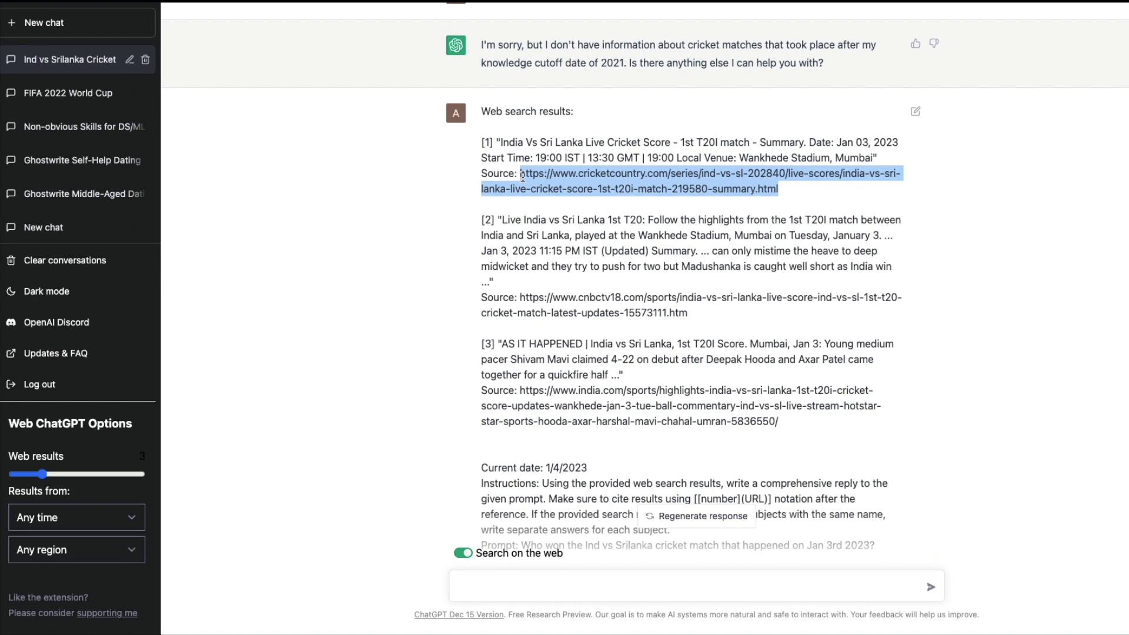
scroll(628, 309, down, 3)
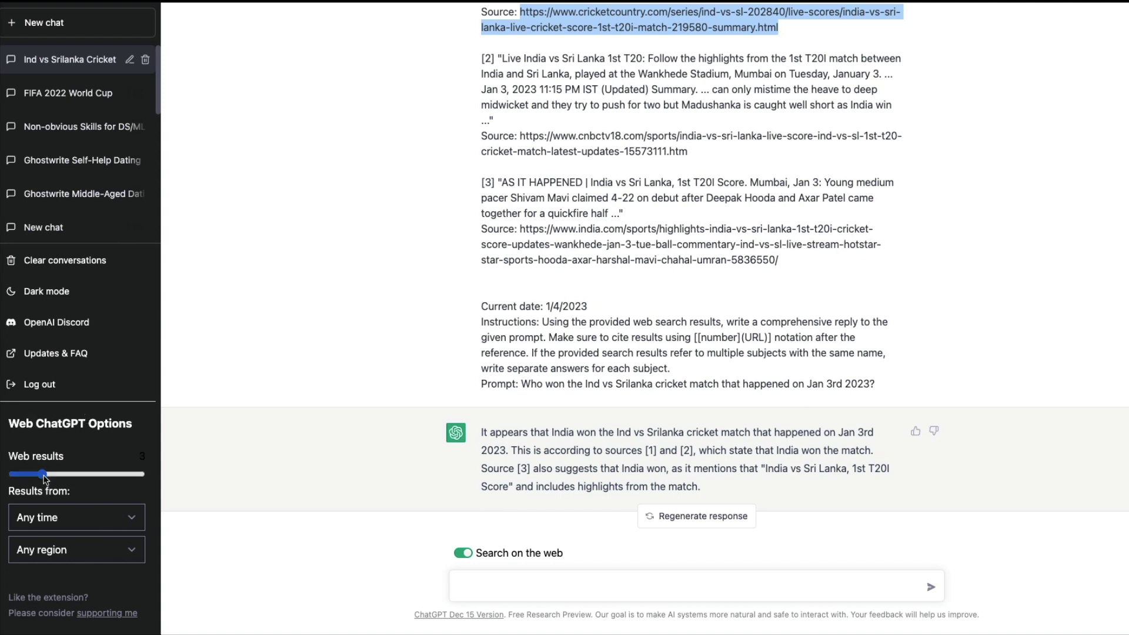
Step: Set Web results to 4, leaving time at Any time and region at Any region
mouse_move(45, 472)
mouse_down()
mouse_move(73, 474)
mouse_move(52, 474)
mouse_up()
click(59, 516)
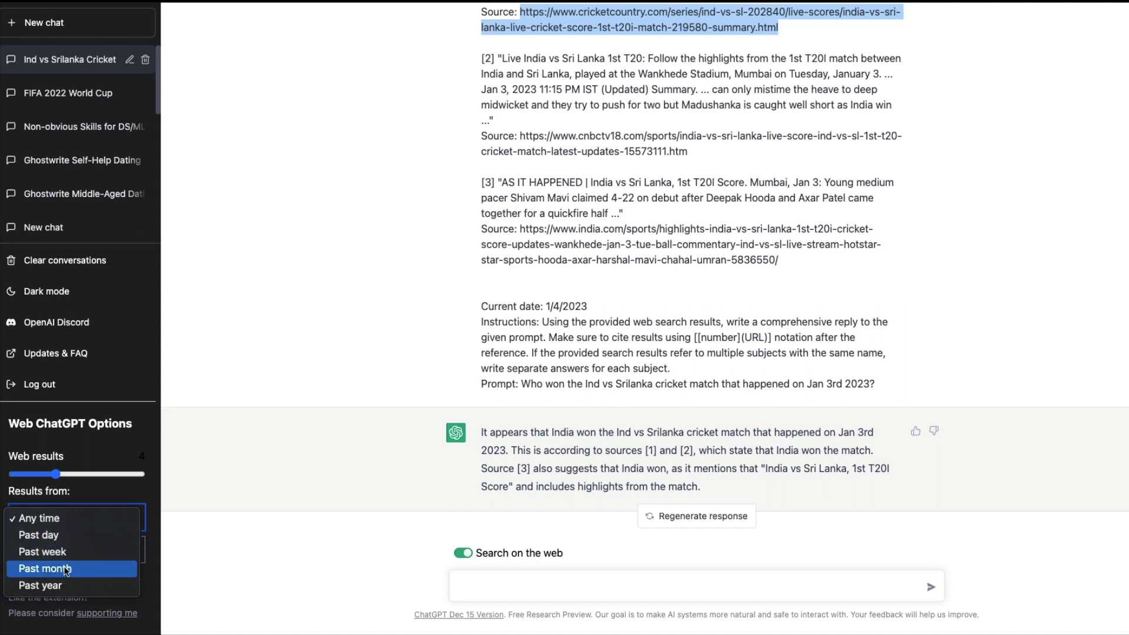
click(192, 470)
click(115, 558)
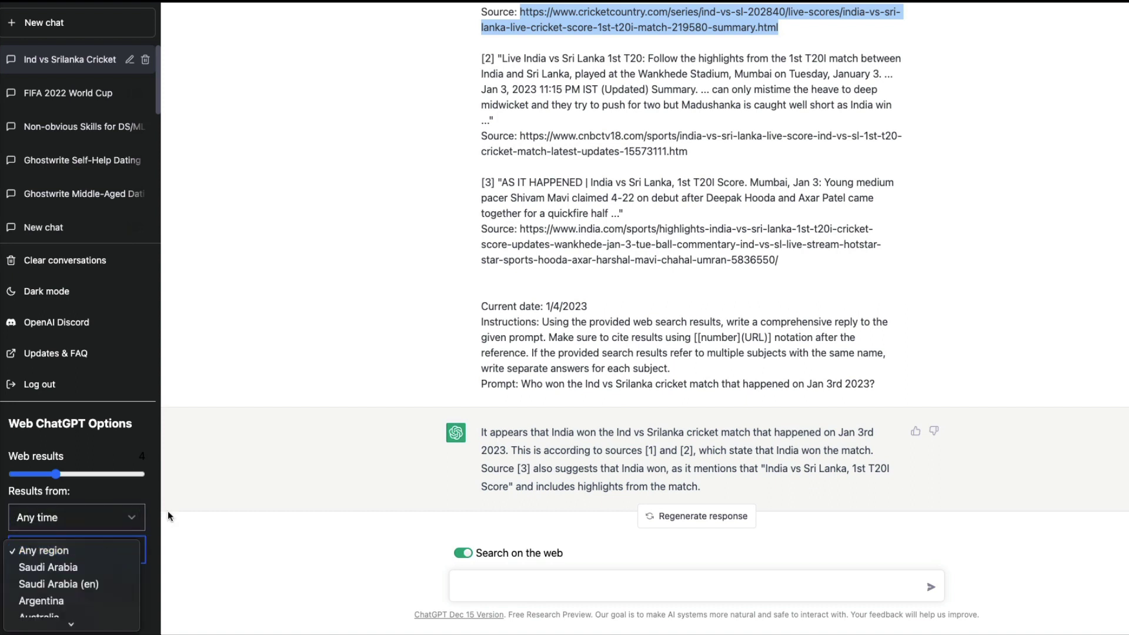
click(248, 439)
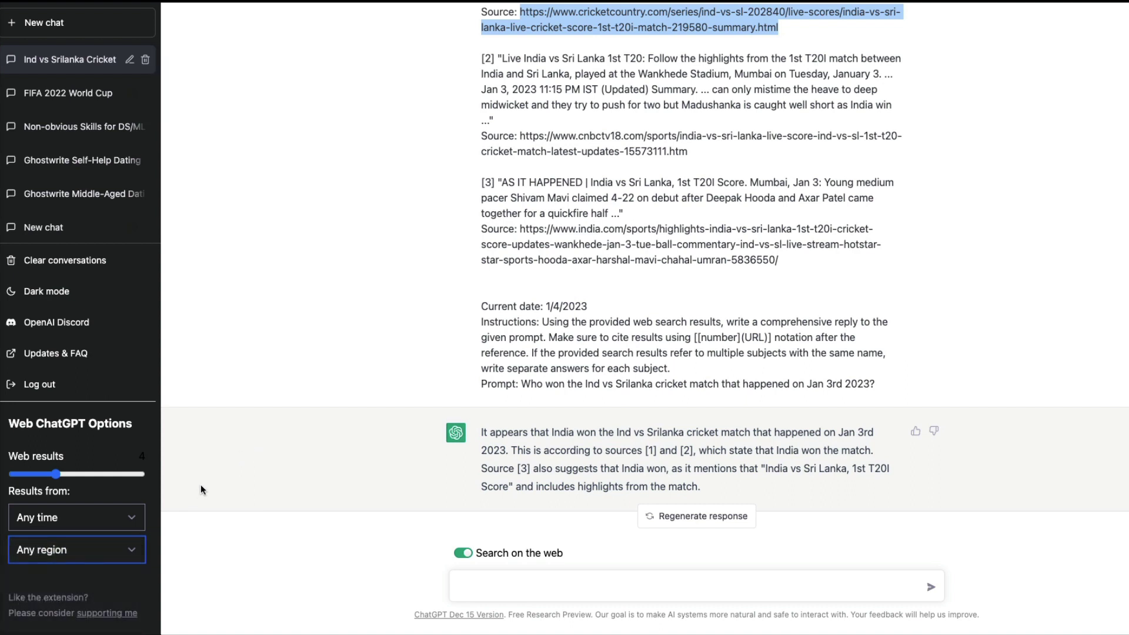
Step: Send 'What are the best biryani places in bangalore 2023' to ChatGPT
click(554, 586)
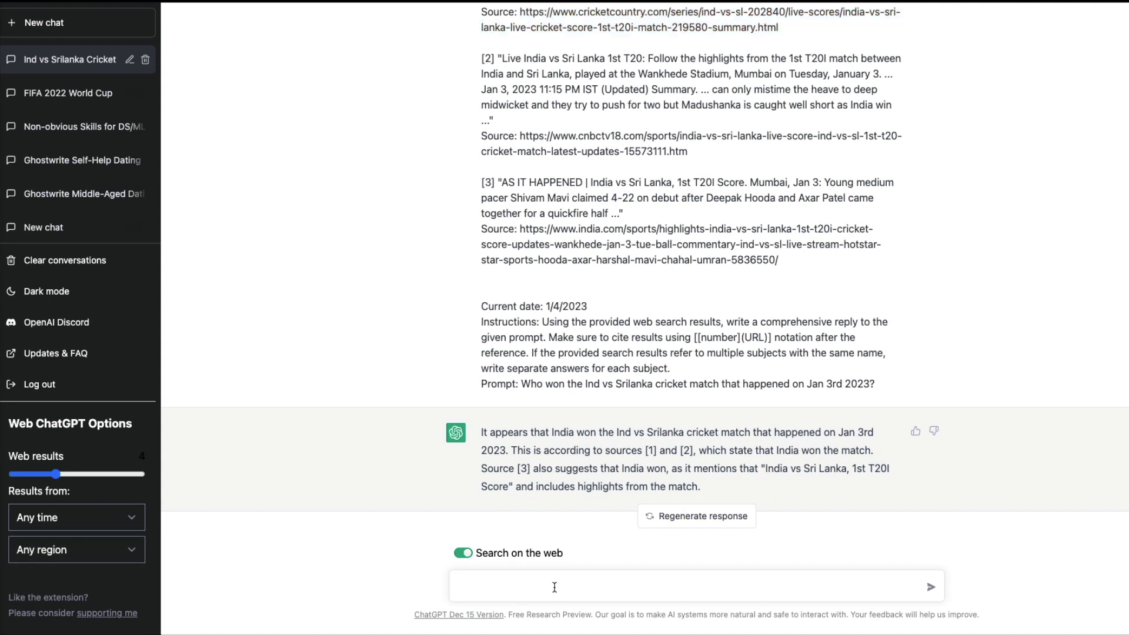
text(What are thebes)
key(BackSpace)
key(BackSpace)
key(BackSpace)
text(best biryani places in )
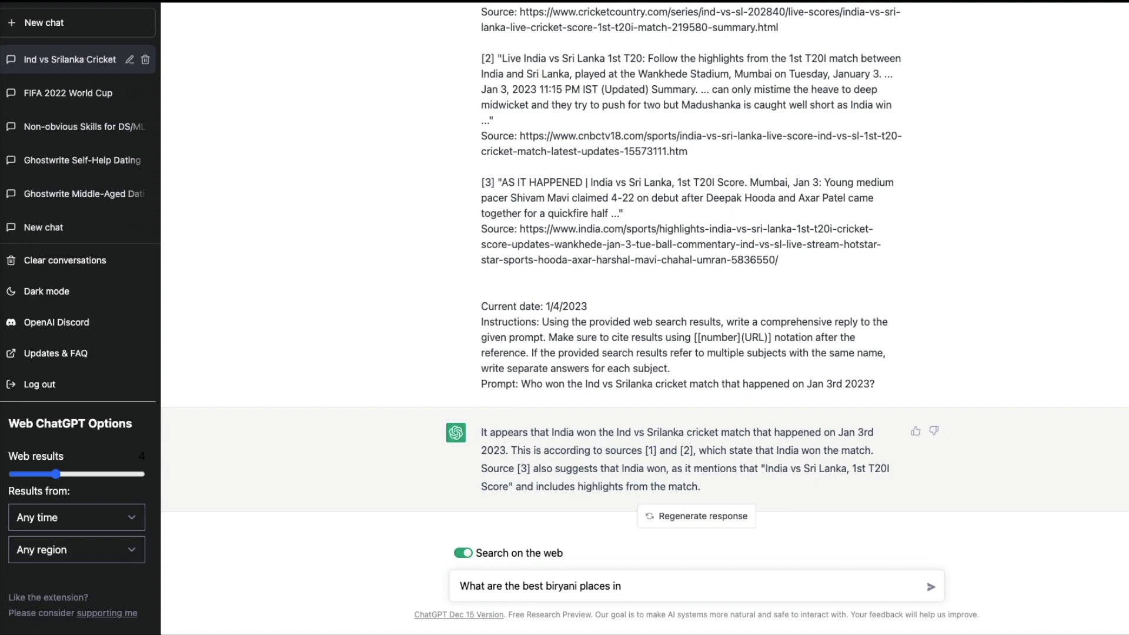
text(bangalore 2023)
key(Return)
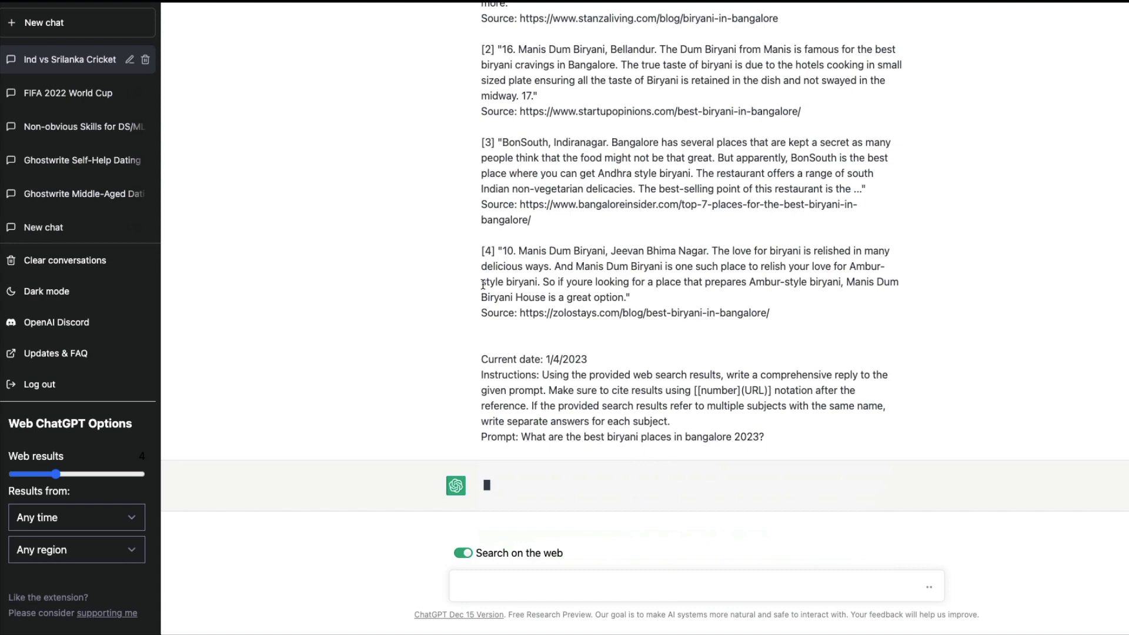
scroll(522, 267, up, 5)
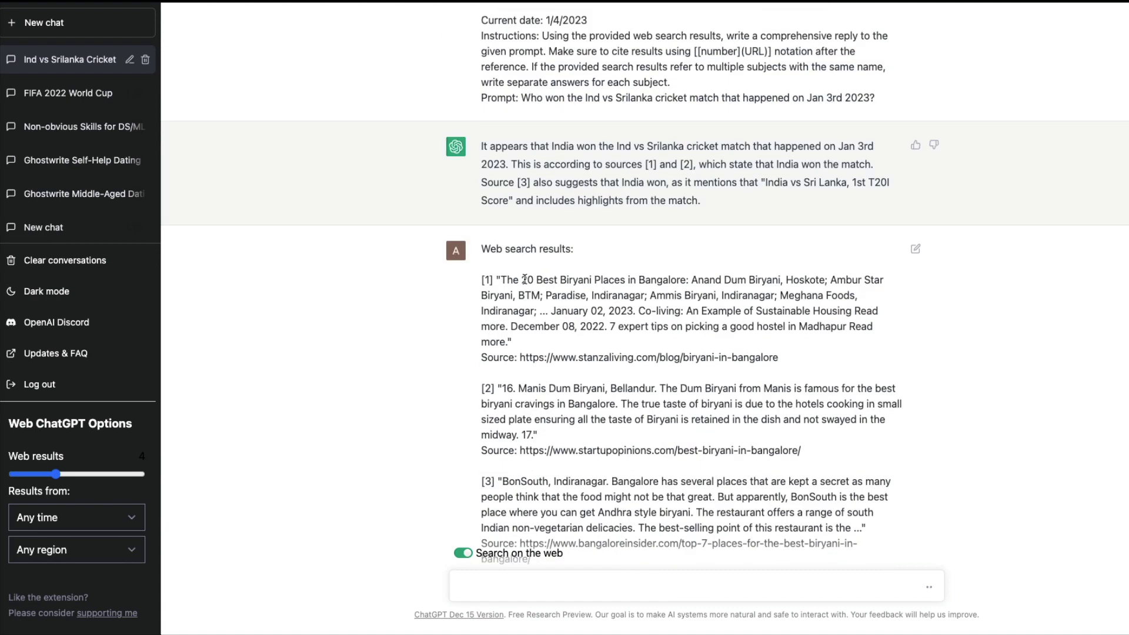
Step: Read through the biryani answer, briefly highlighting the Meghana Foods recommendation
scroll(616, 329, down, 1)
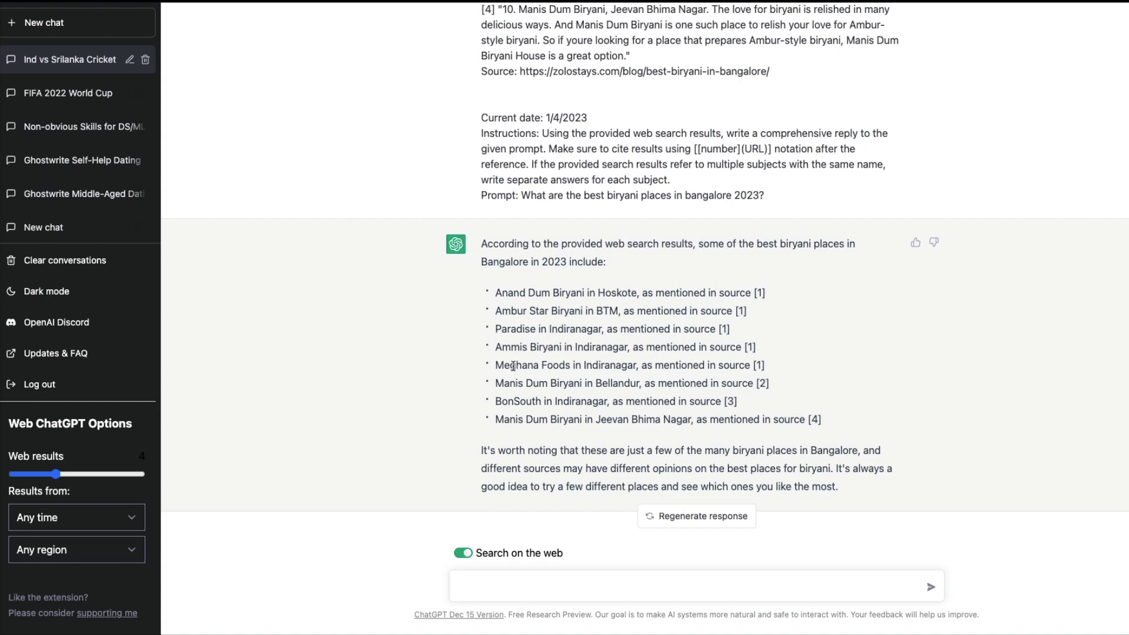
drag(497, 362, 792, 372)
click(795, 372)
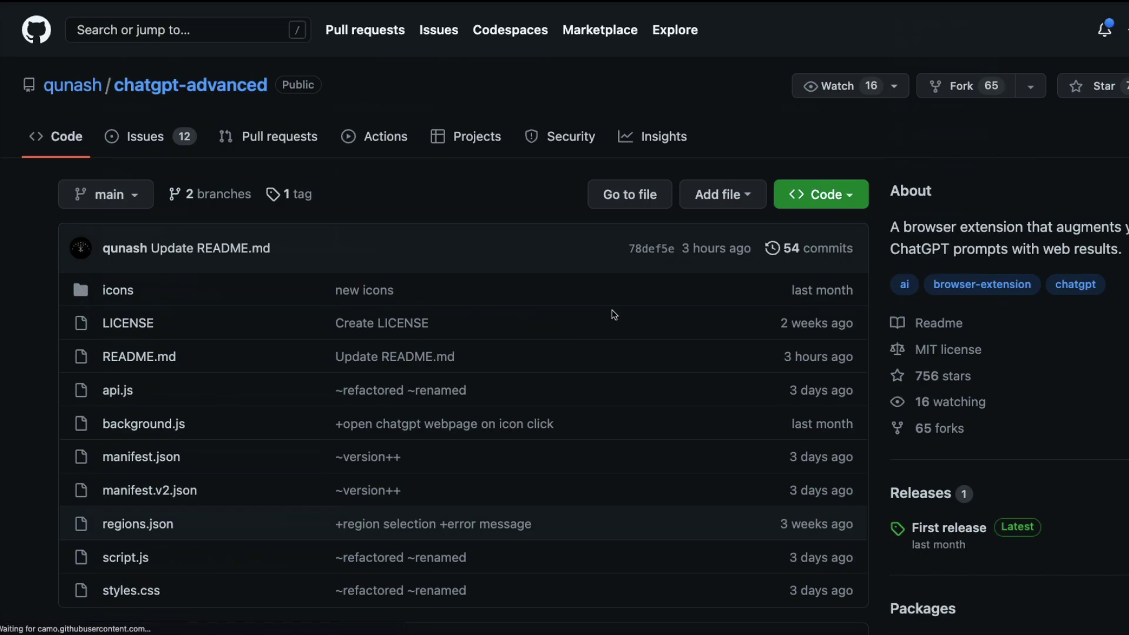
Step: Star the chatgpt-advanced repository and scroll through its README
click(1093, 86)
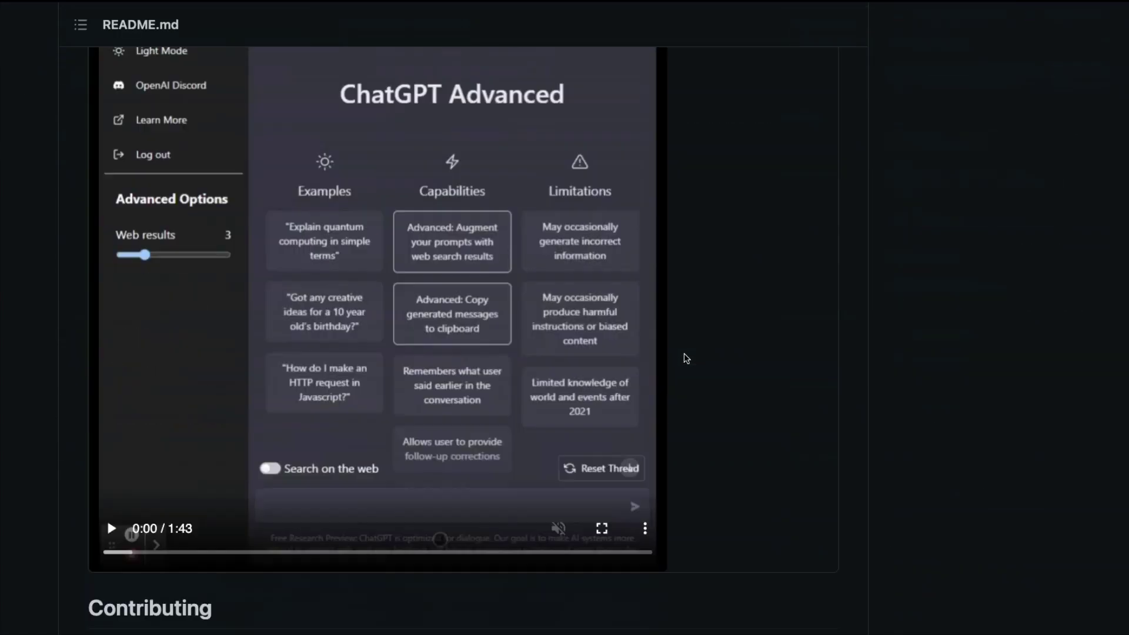
scroll(686, 358, down, 6)
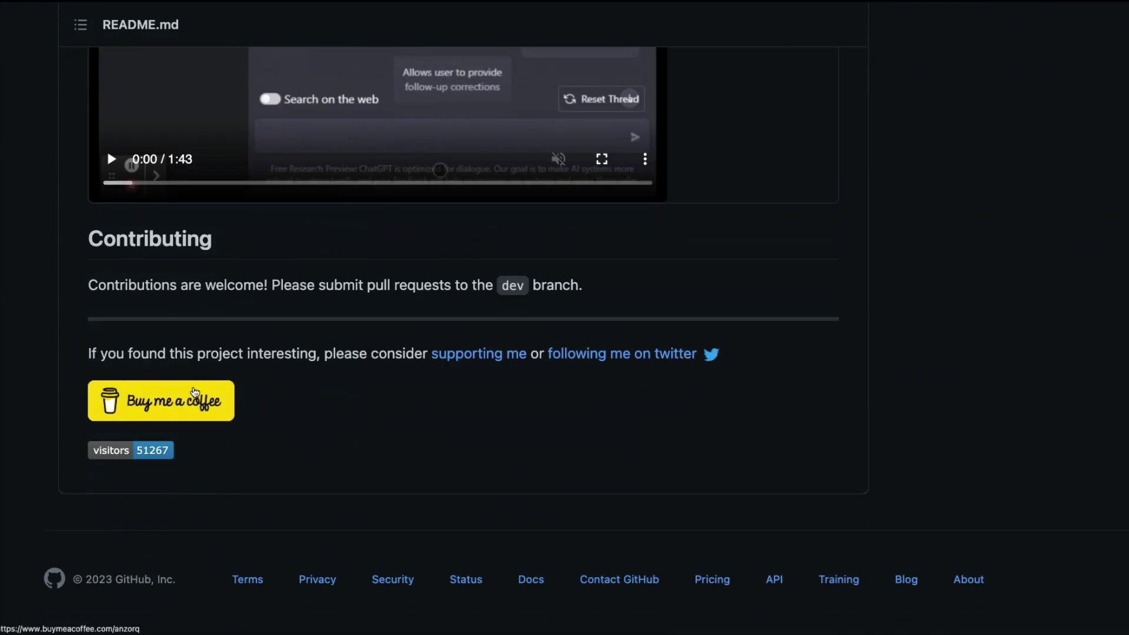
scroll(410, 403, up, 20)
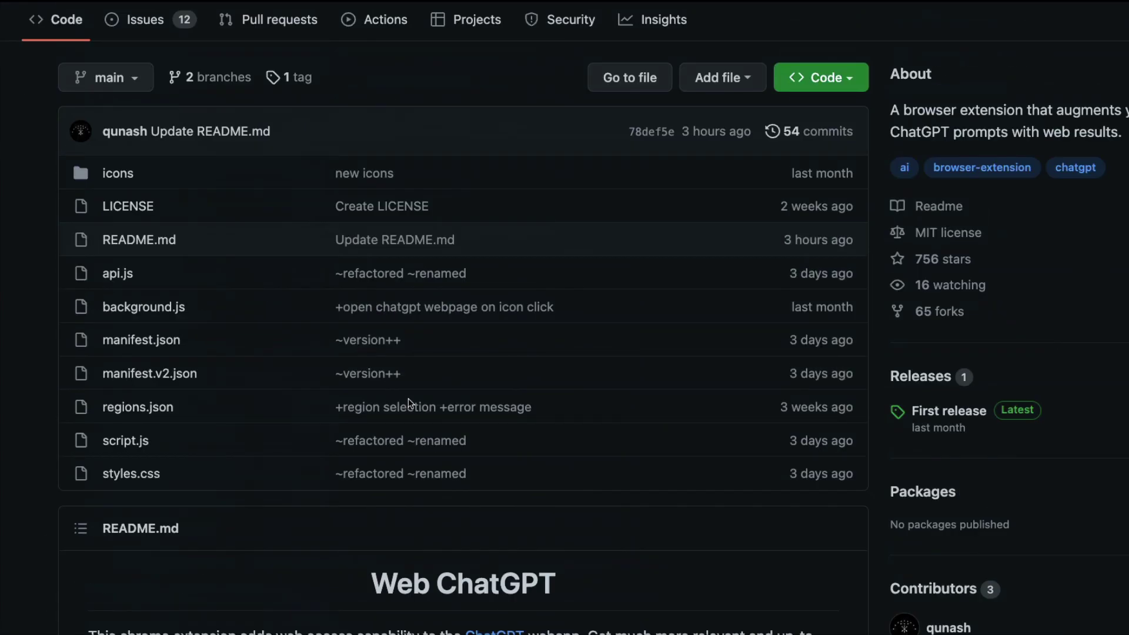